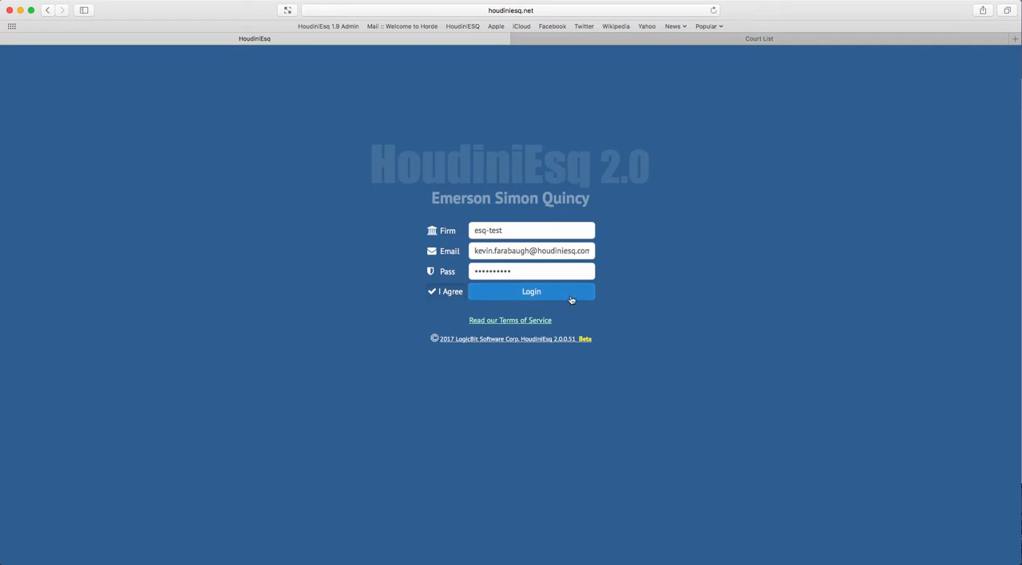
Log in to the esq-test firm and open the June 23 "Reminder: Serve Redacted Exhibits" event from the calendar
click(572, 300)
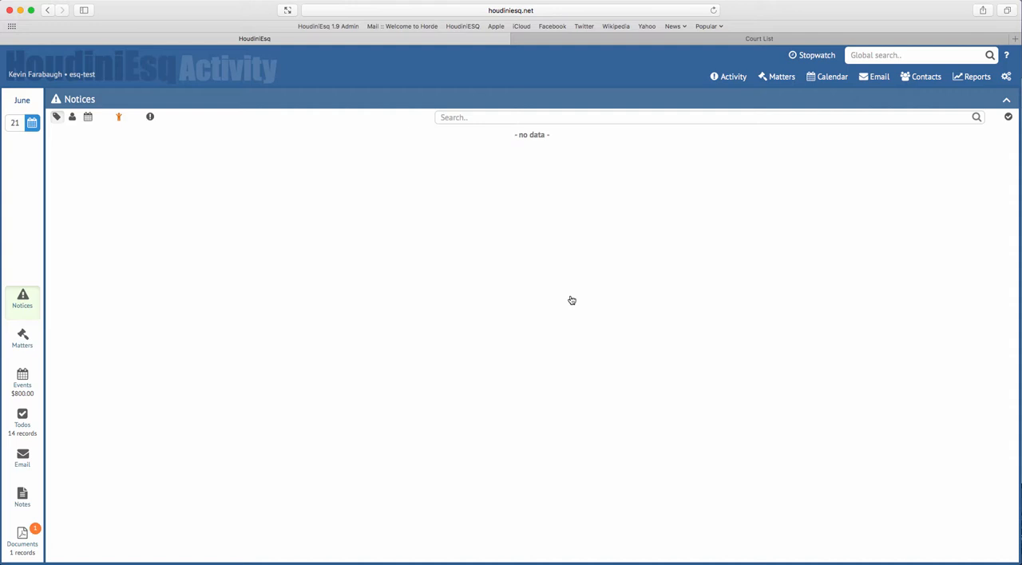
click(816, 81)
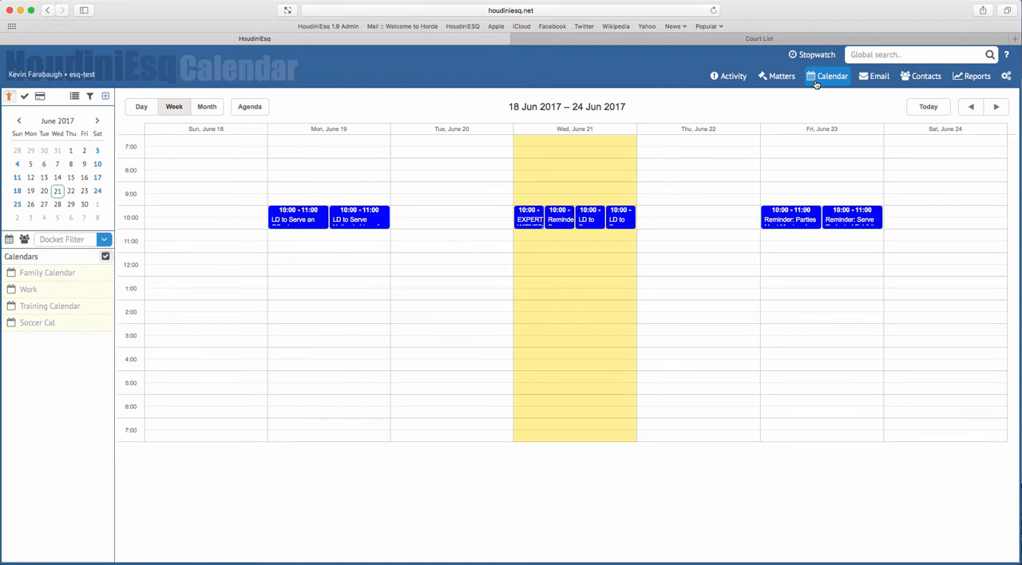
mouse_move(870, 217)
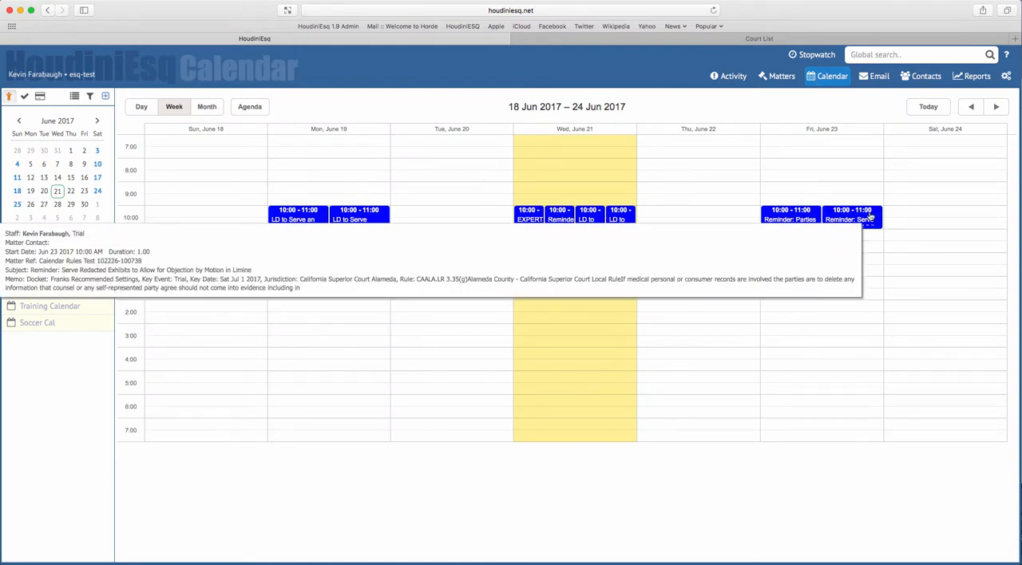
click(870, 217)
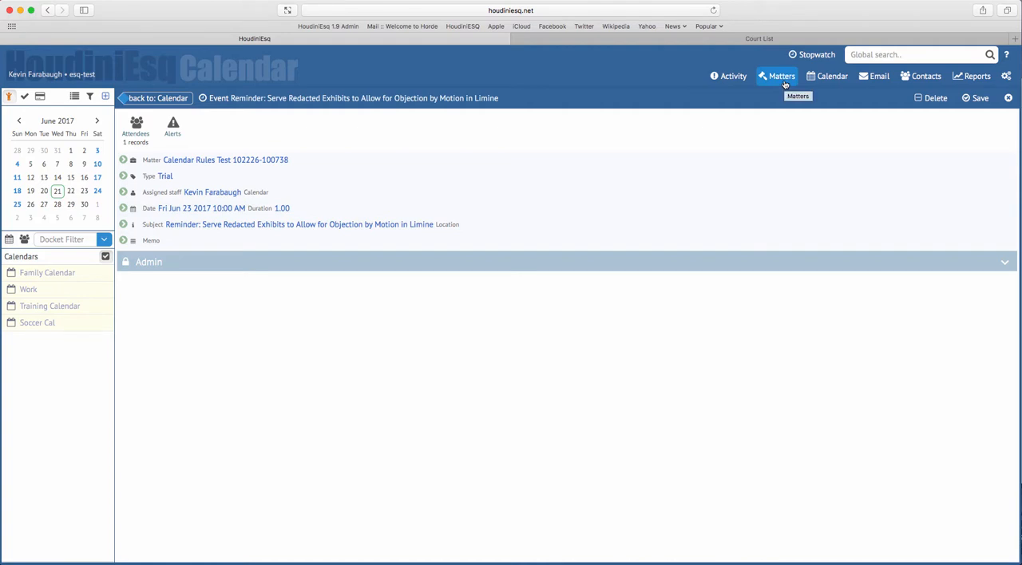
Open the Calendar Rules configuration in the admin settings
click(1008, 80)
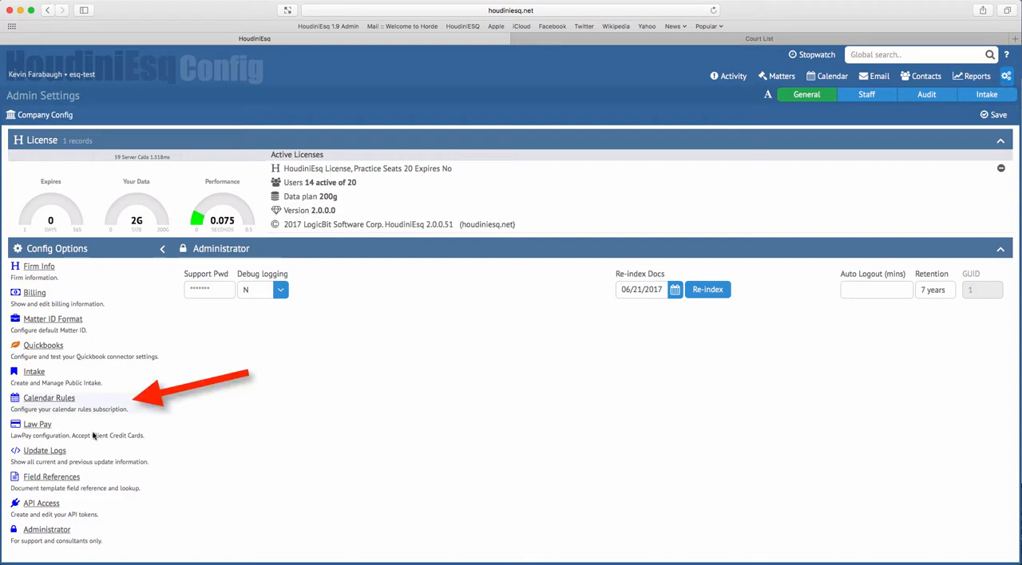
click(68, 404)
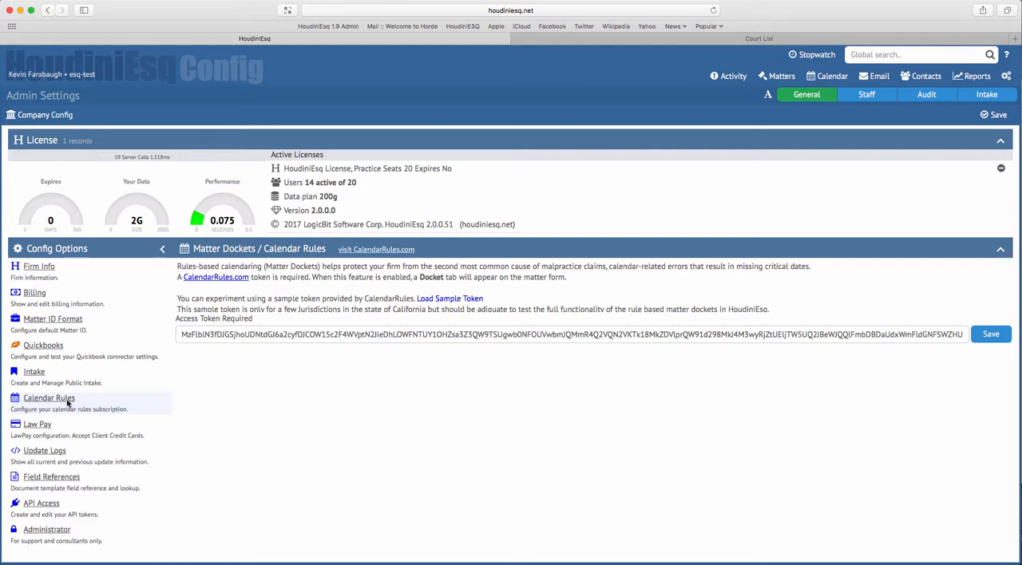
Switch to the CalendarRules court list page and look through the states and courts with available rules
click(674, 42)
scroll(570, 182, up, 10)
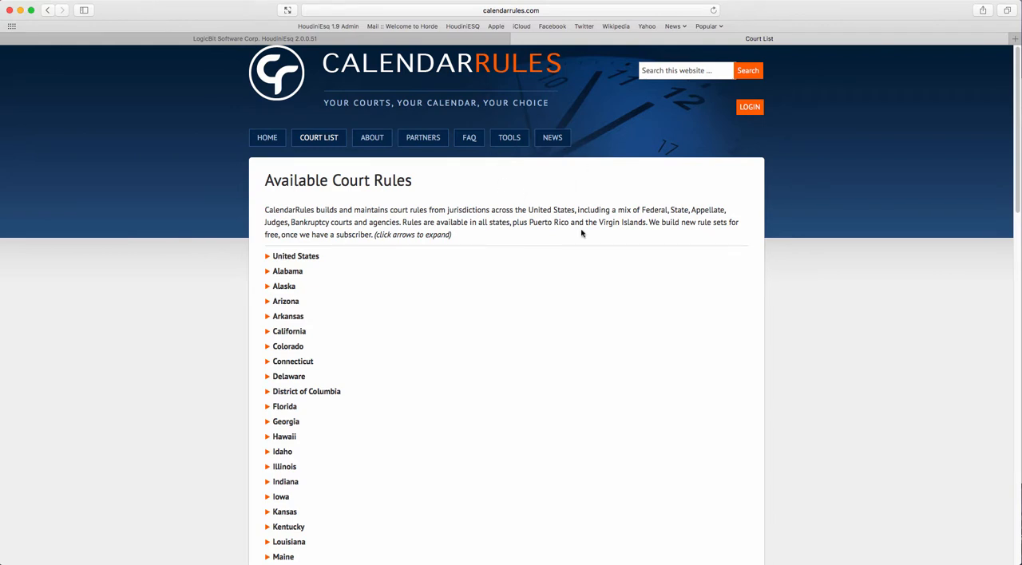
scroll(470, 268, down, 3)
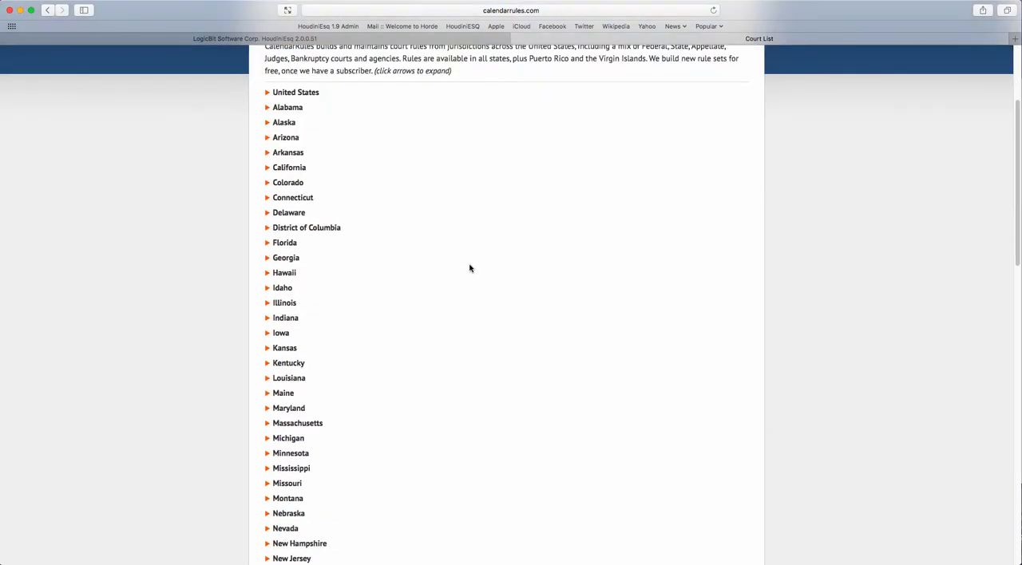
scroll(470, 268, down, 7)
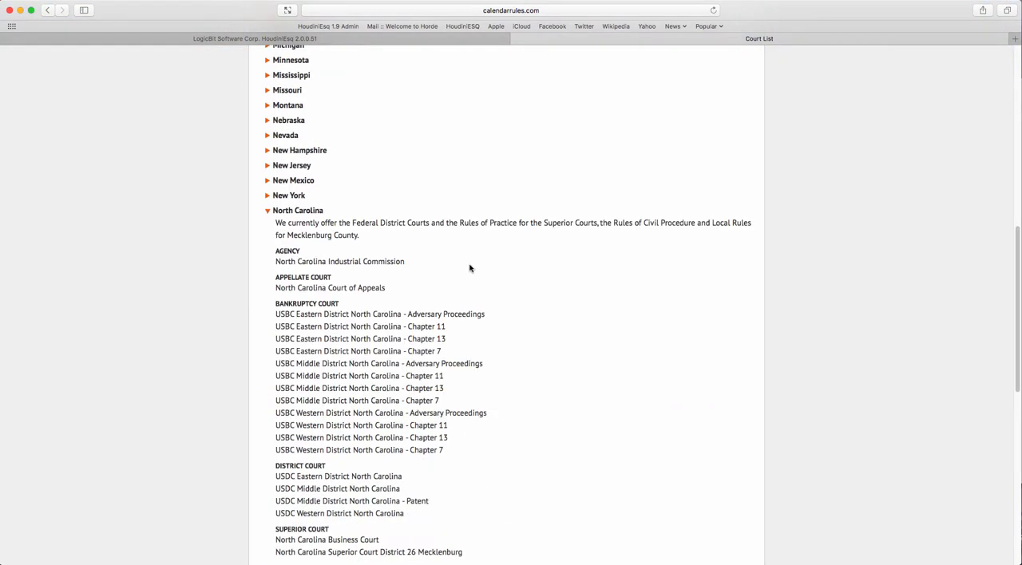
scroll(469, 268, up, 2)
scroll(471, 269, up, 8)
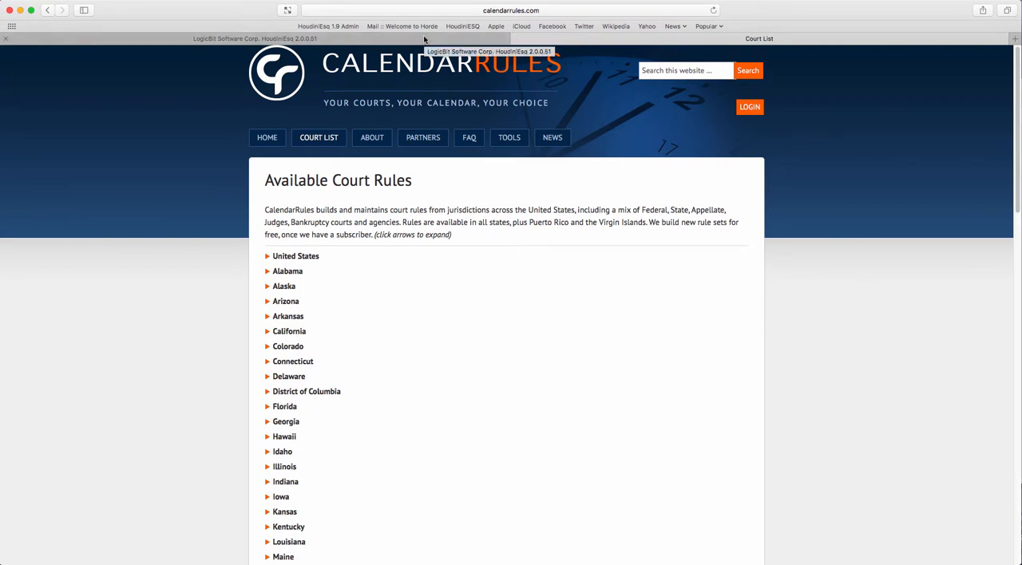
Return to the HoudiniEsq Calendar Rules settings and save the CalendarRules access token
click(424, 39)
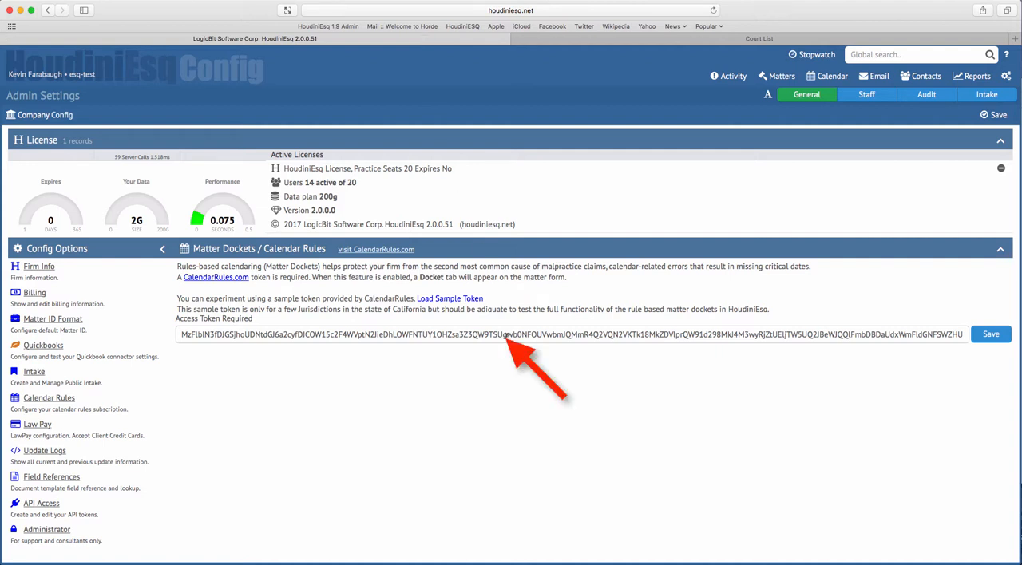
click(505, 336)
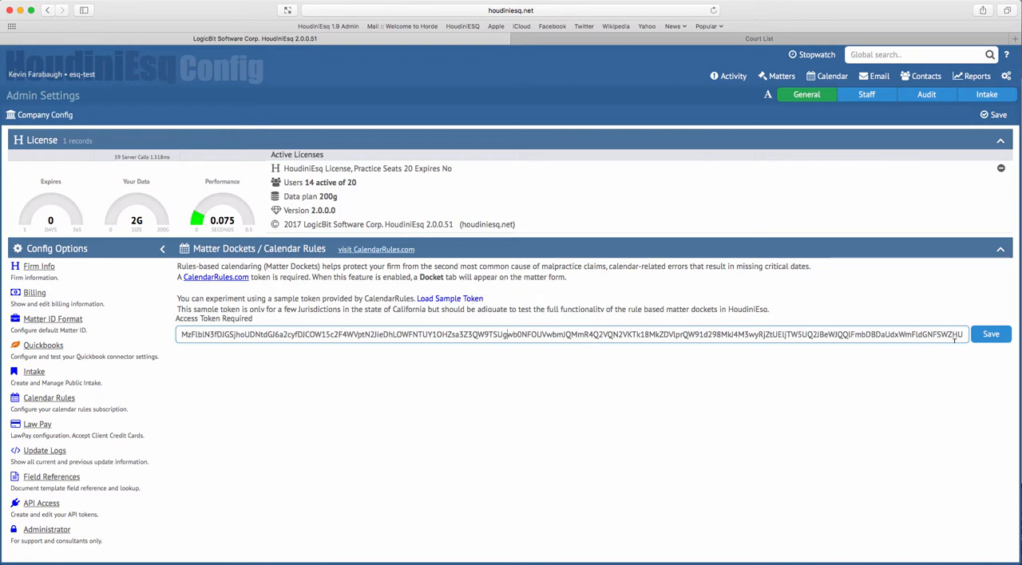
click(990, 341)
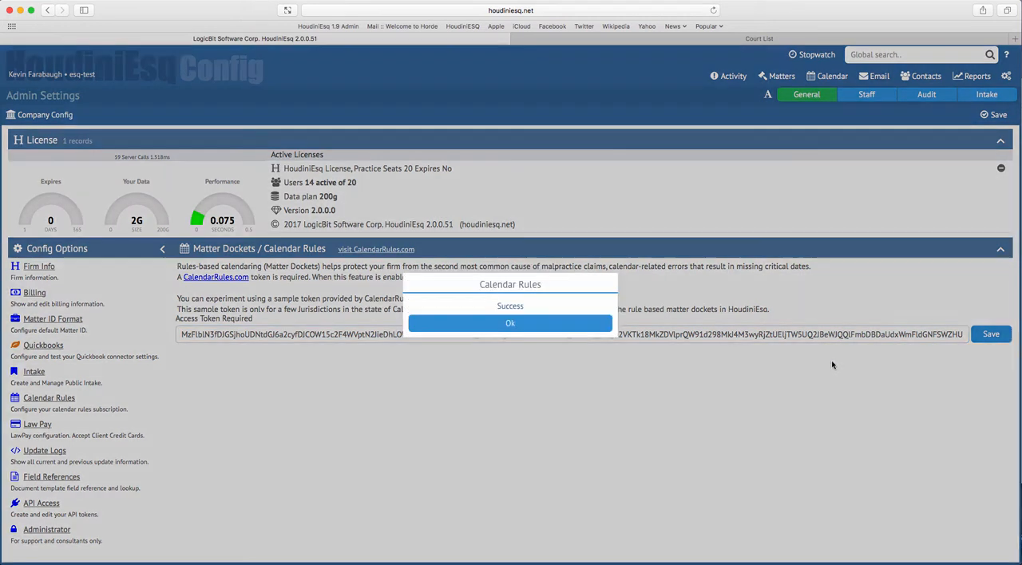
click(510, 323)
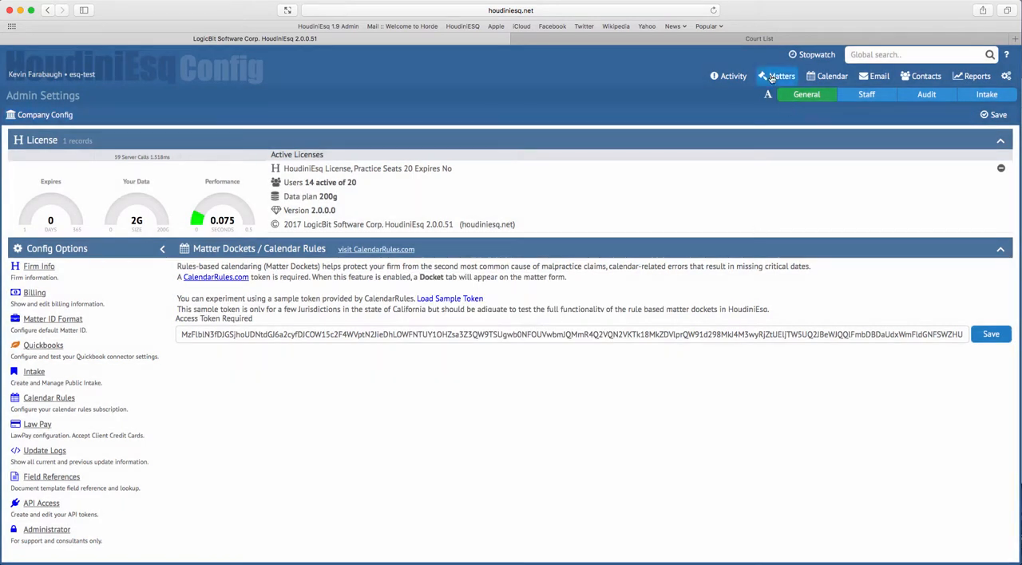
Start a new docket in the Roberts vs Walmart matter and proceed past the wizard's introduction
click(772, 77)
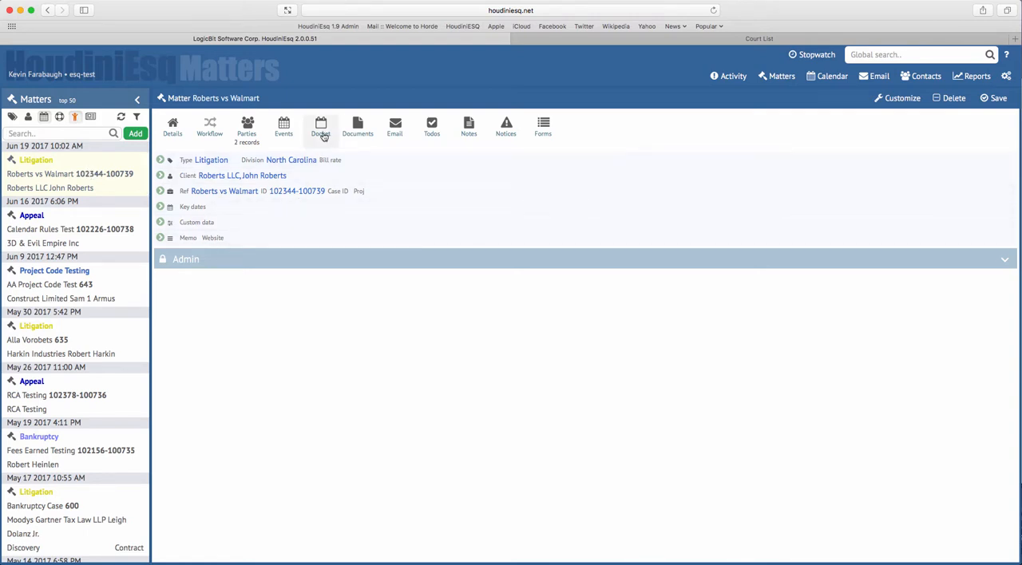
click(323, 136)
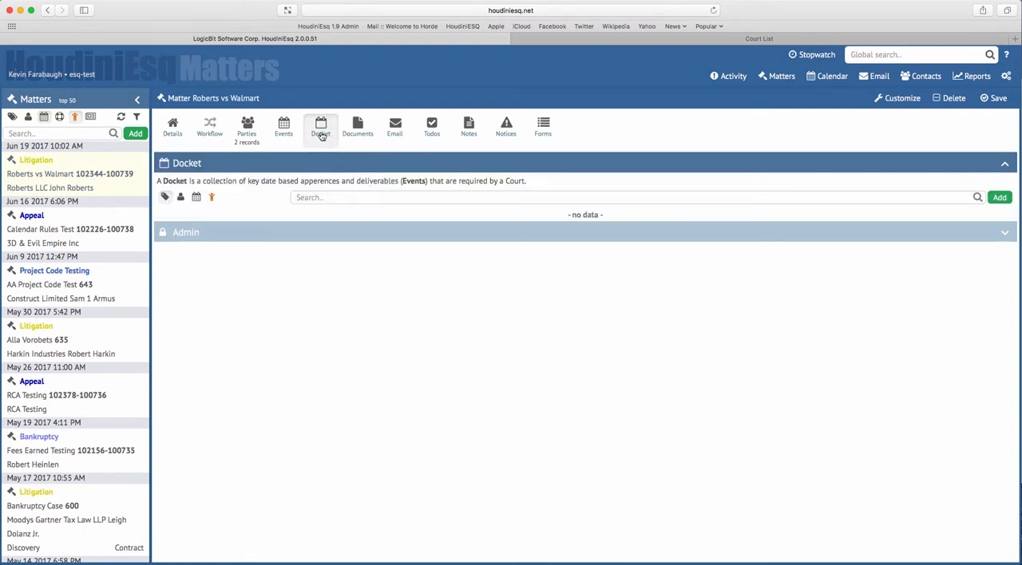
click(998, 200)
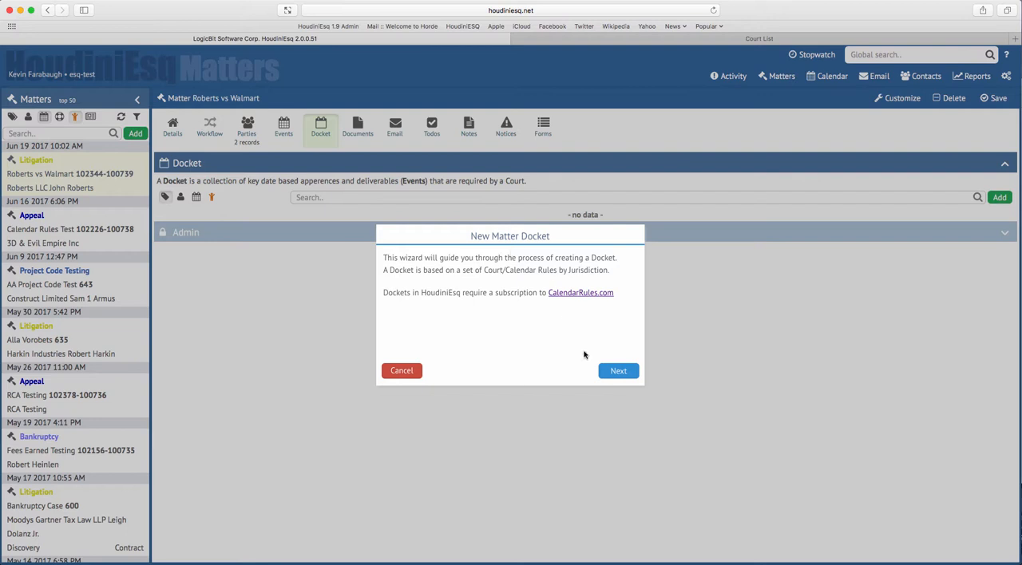
click(607, 371)
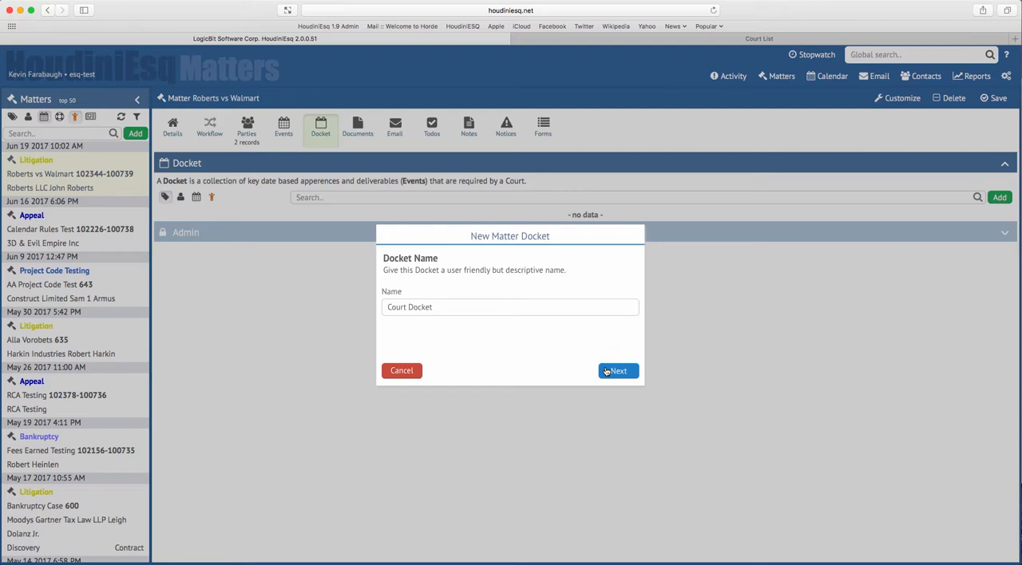
Name the new docket "Trial Docket - Roberts vs Walmart" and proceed to the jurisdiction choice
double_click(396, 306)
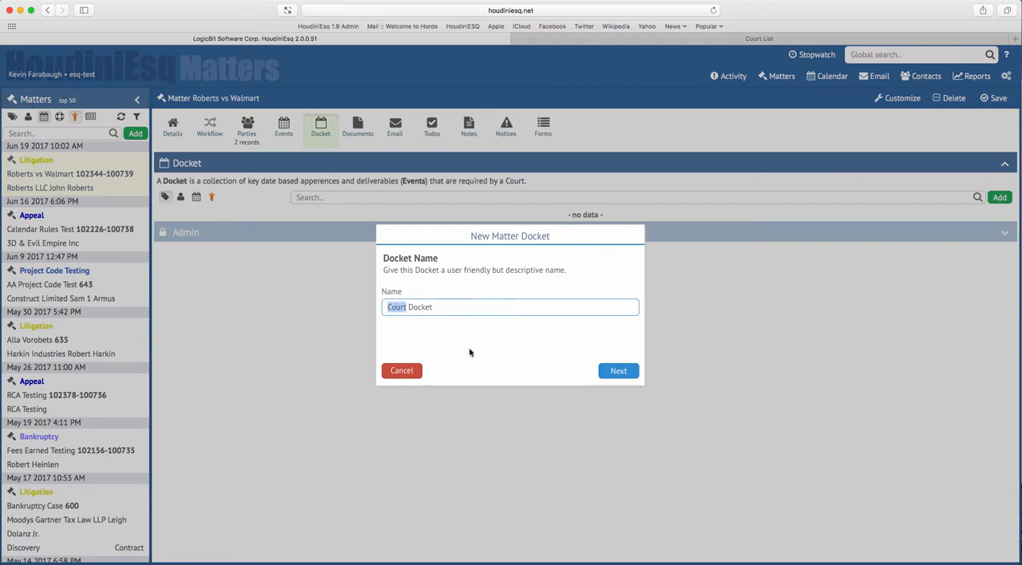
text(Trial)
text(- Roberts vs Walmart)
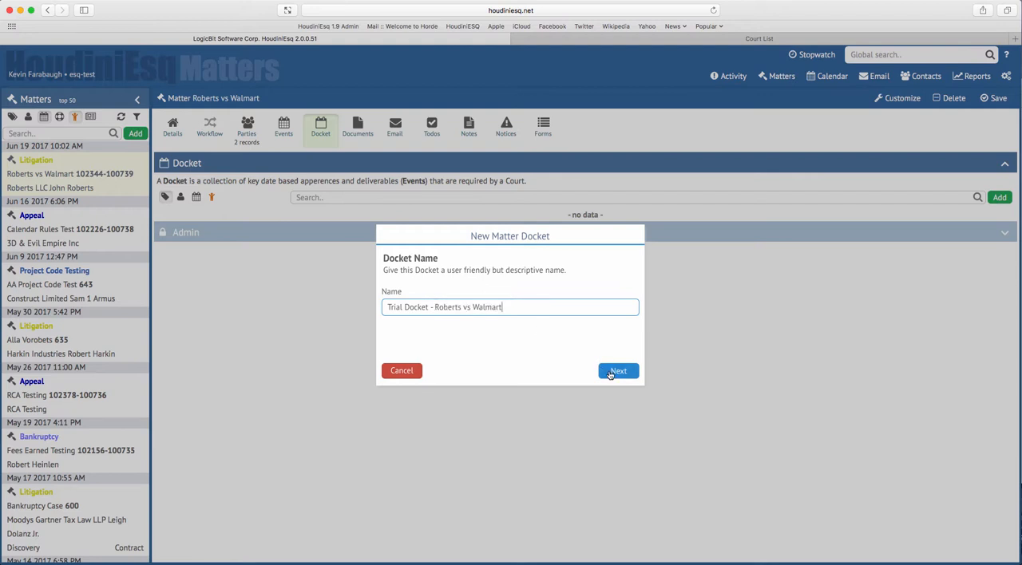
click(610, 375)
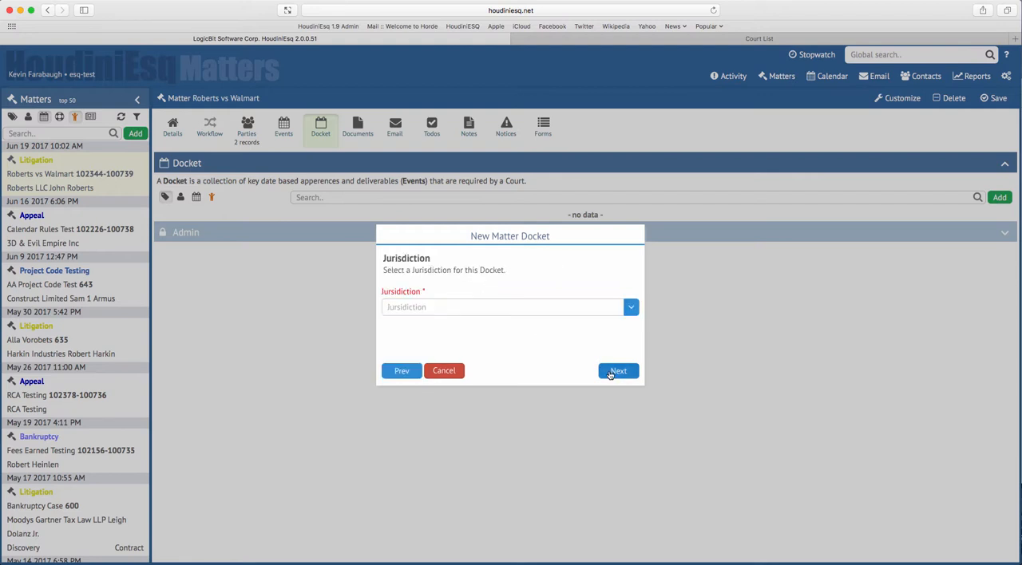
Set the docket's jurisdiction to California Superior Court Alameda and its key event to Trial
click(631, 310)
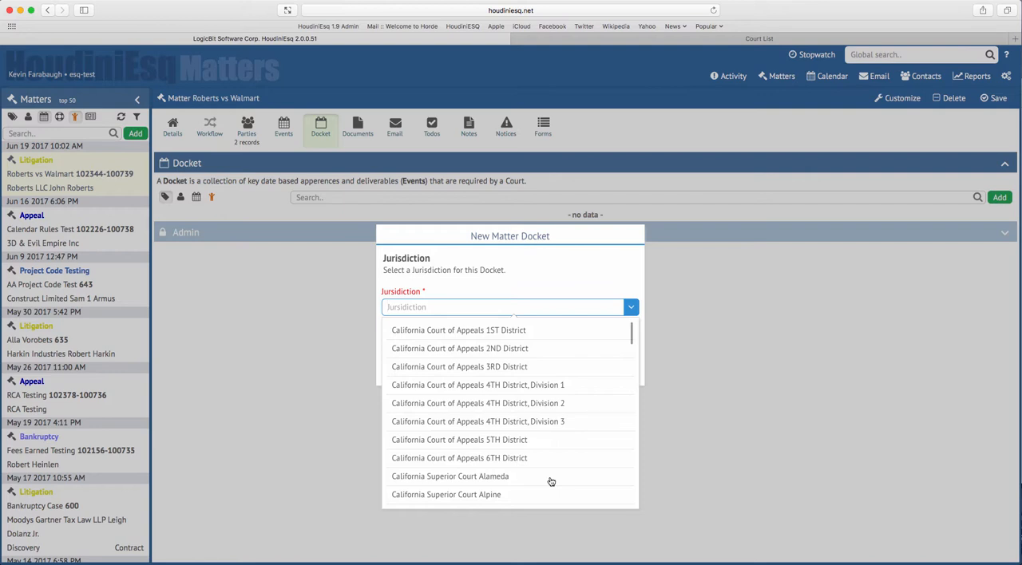
click(486, 477)
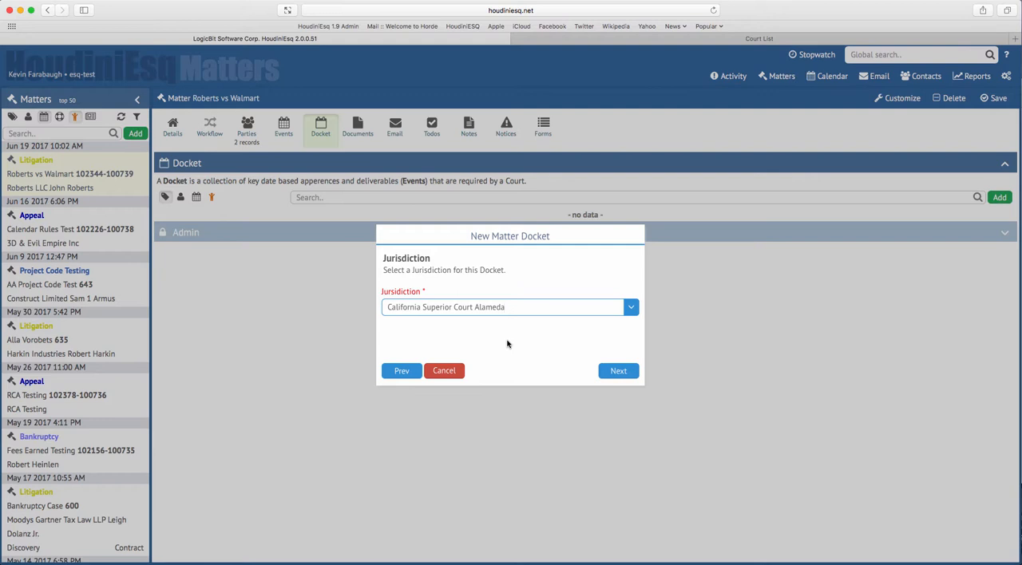
click(614, 372)
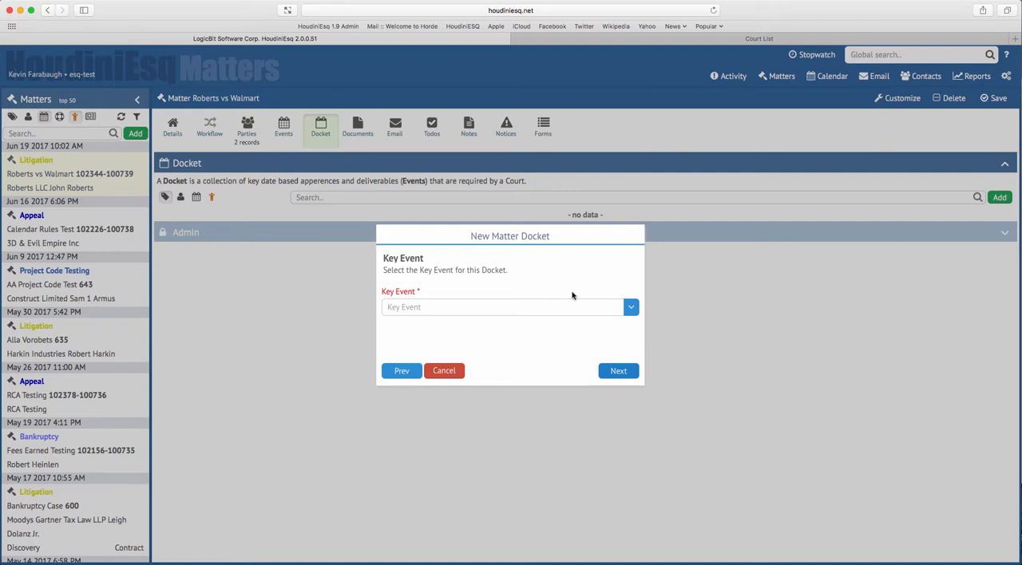
click(632, 310)
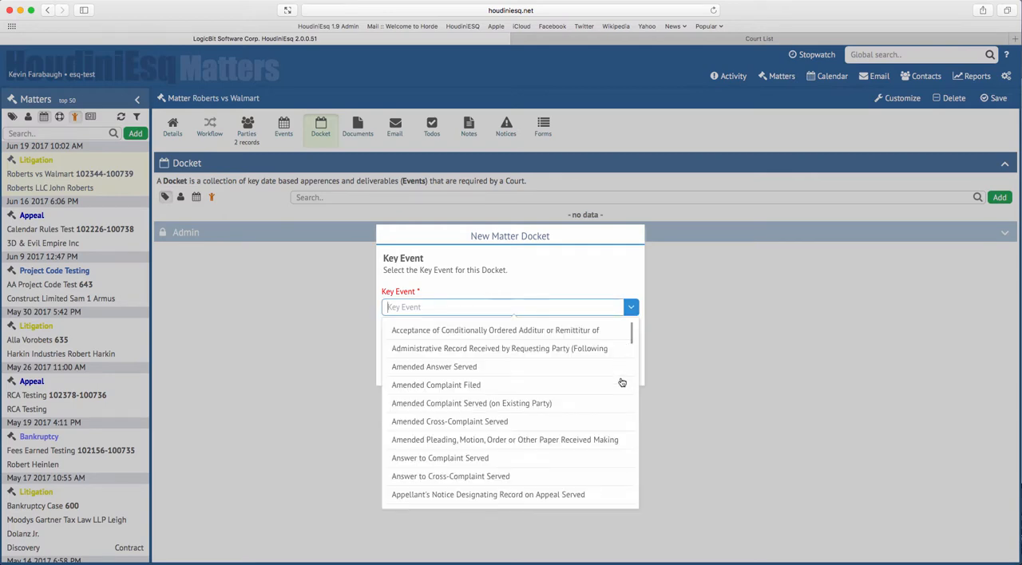
drag(631, 338, 629, 496)
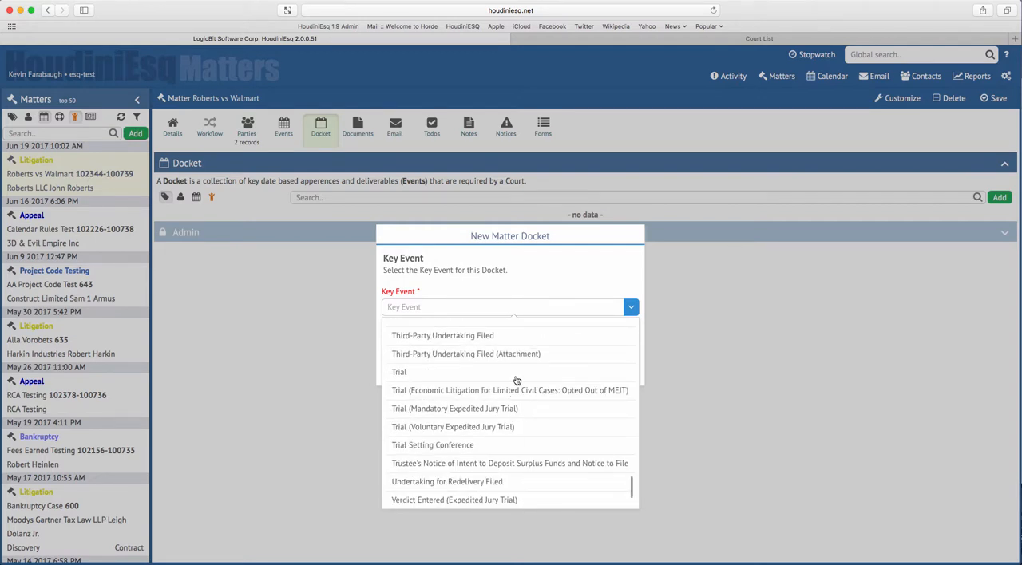
click(460, 376)
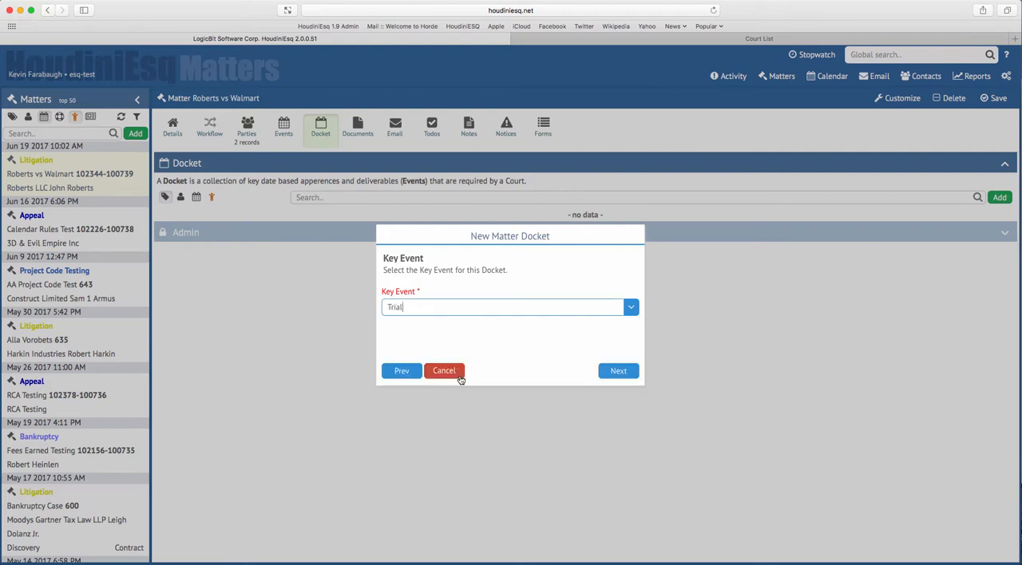
click(615, 375)
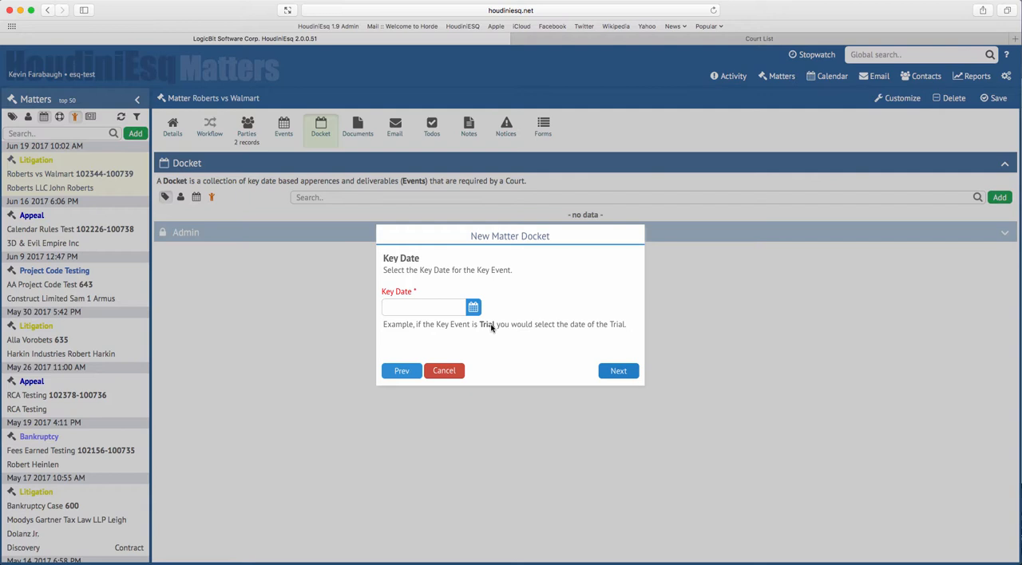
Set the key date of the docket's trial to 07/31/2017 12:00 AM and proceed to the default event type
click(472, 308)
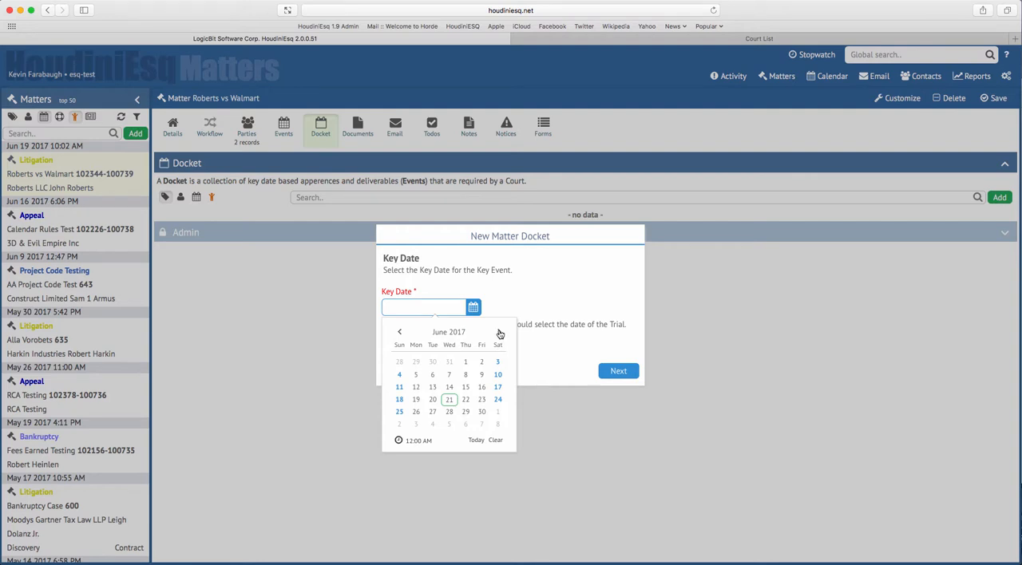
click(499, 332)
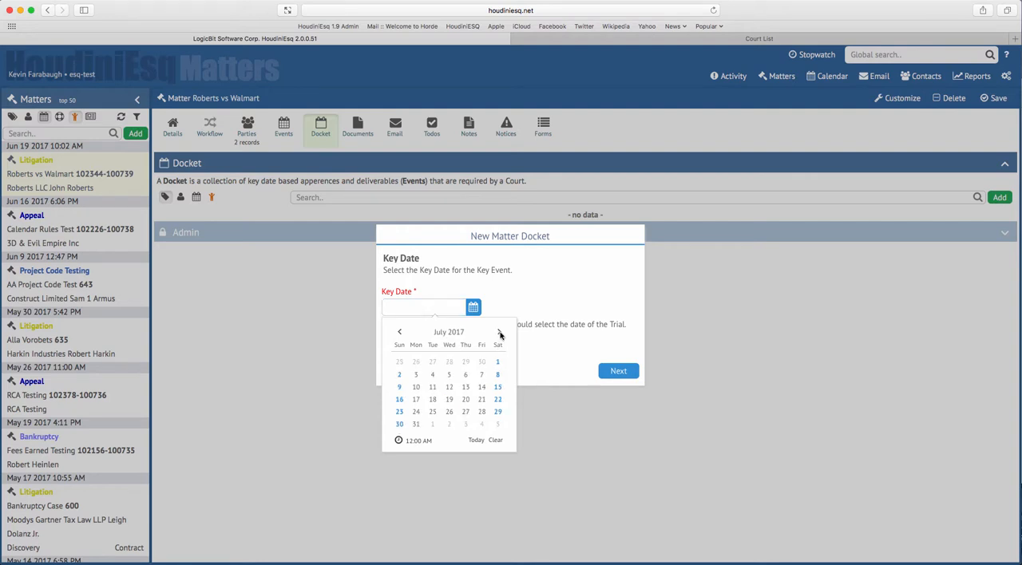
click(415, 426)
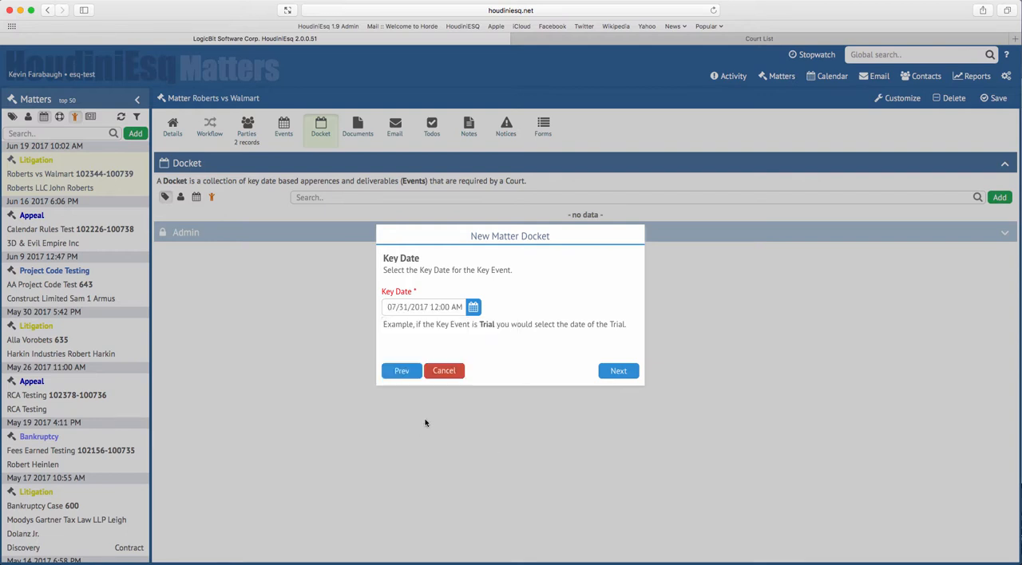
click(611, 374)
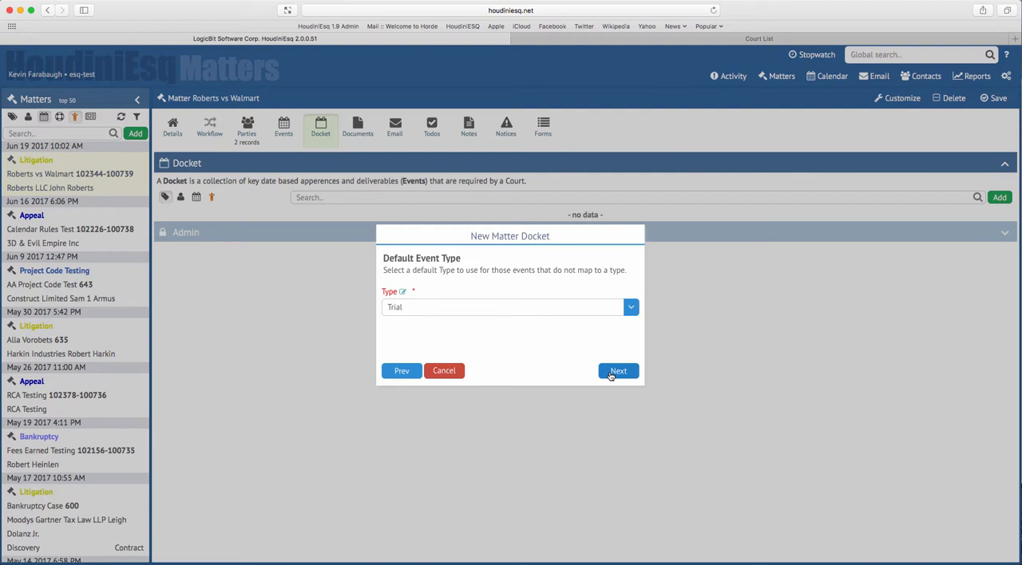
Keep Trial as the docket's default event type after checking the available types, and proceed to the calendar choice
click(630, 309)
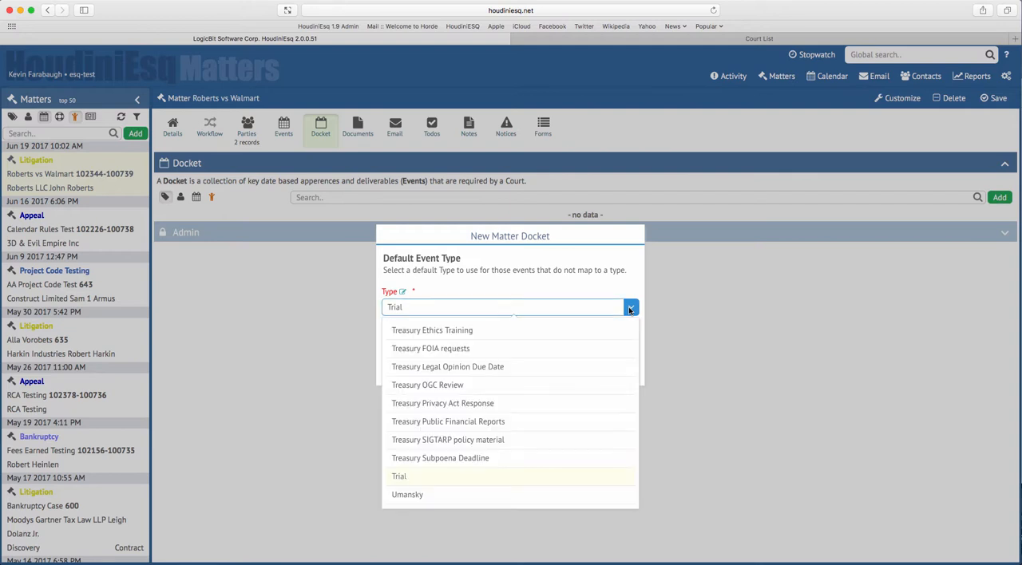
scroll(587, 441, up, 3)
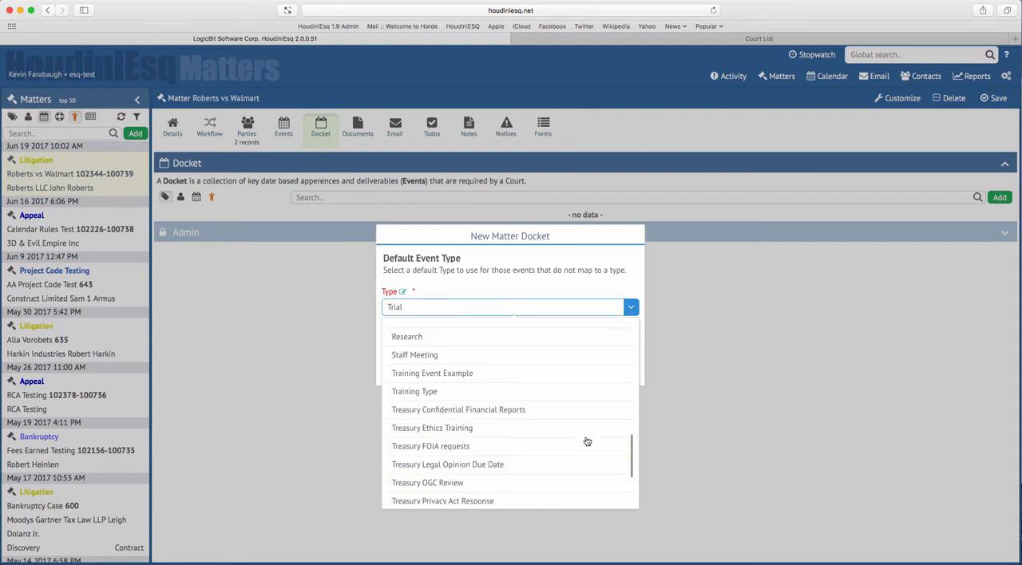
scroll(587, 442, up, 5)
scroll(587, 442, down, 10)
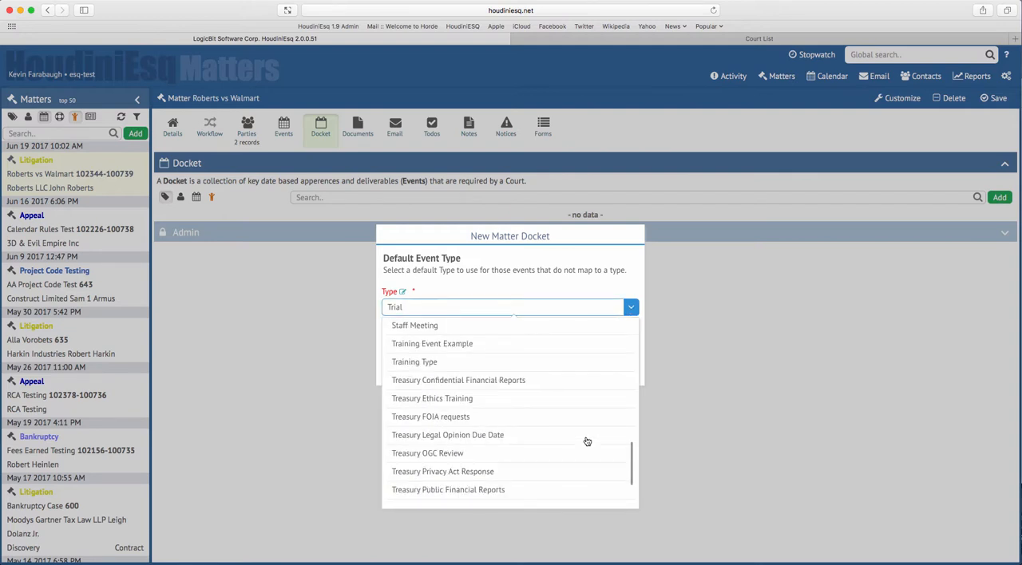
scroll(587, 442, down, 3)
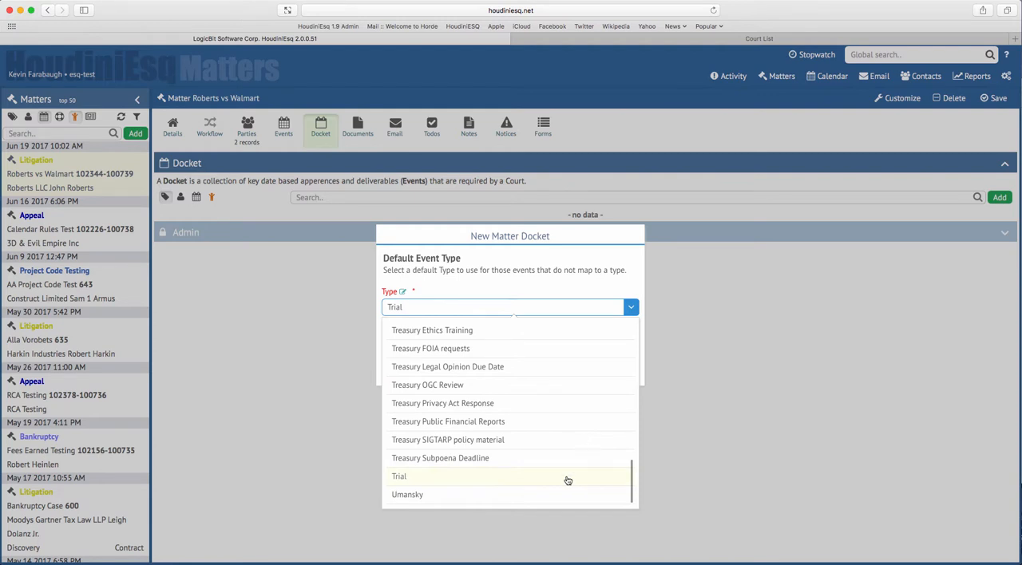
click(567, 480)
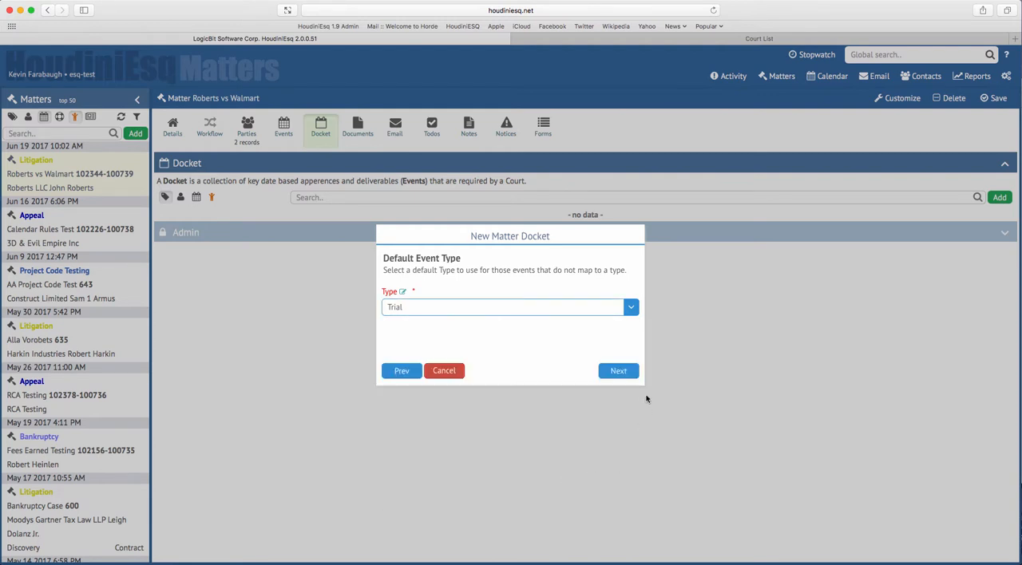
click(610, 373)
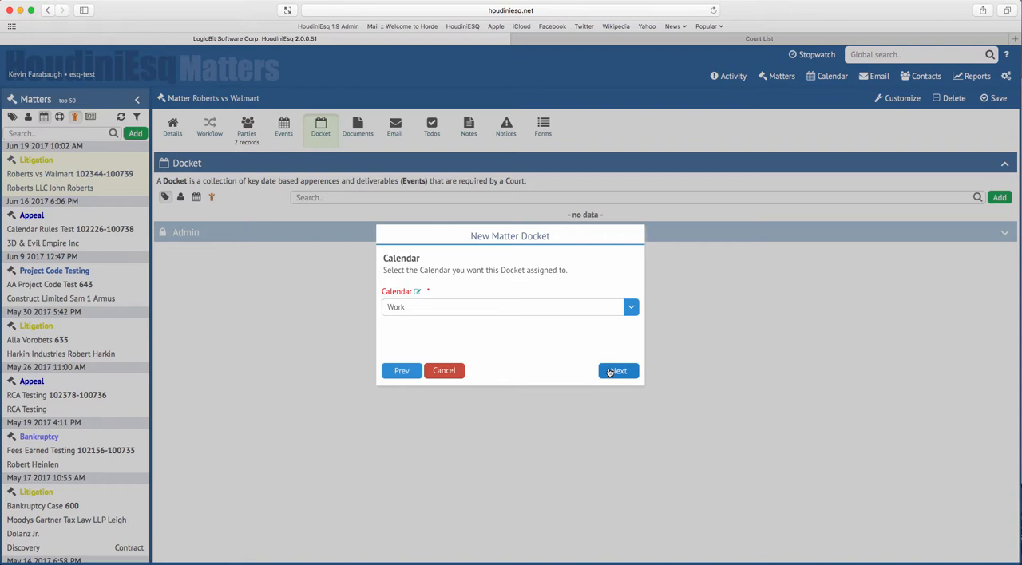
Assign the docket to the Work calendar, keep the preselected staff member, and calculate the court events
click(628, 310)
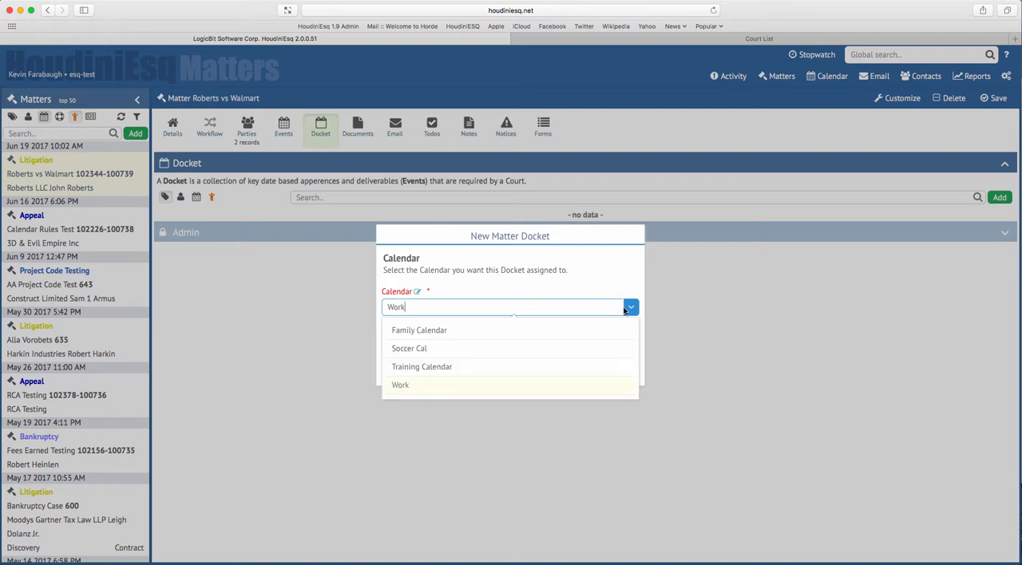
click(572, 390)
click(612, 372)
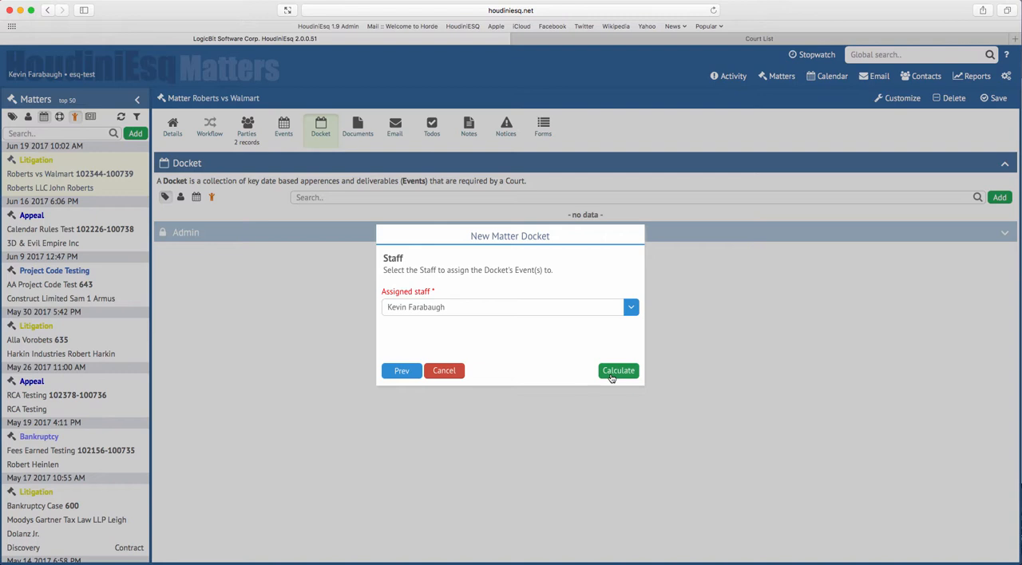
click(611, 374)
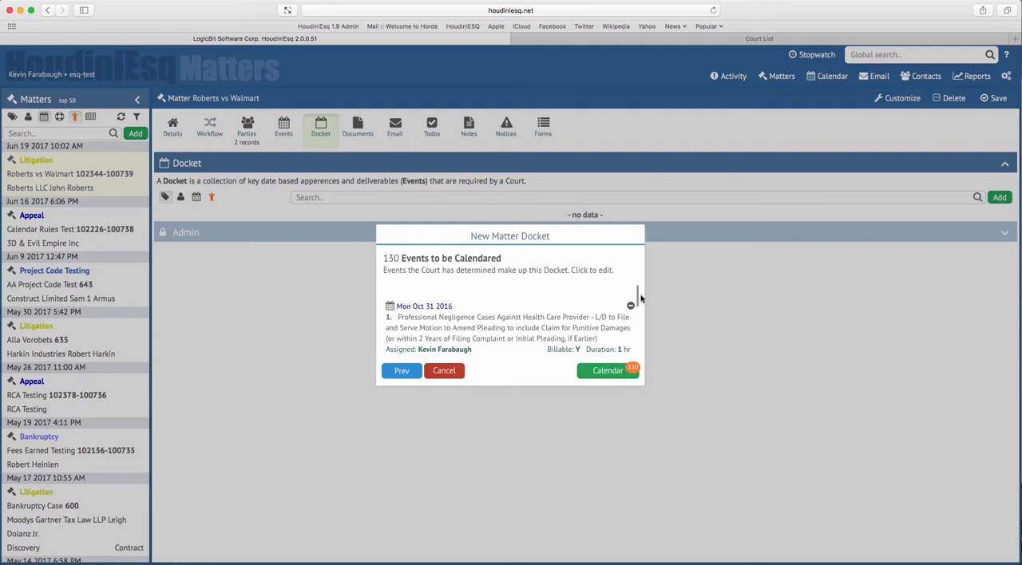
Reassign the Fri Jul 21 2017 reminder to serve trial subpoenas on non-party witnesses (without documents) to another staff member
drag(636, 295, 639, 335)
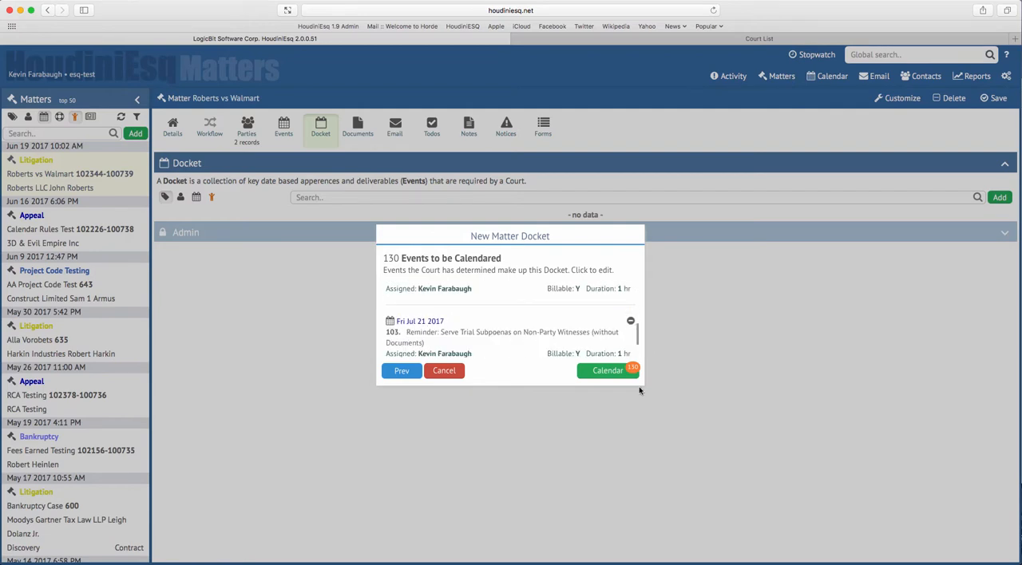
click(421, 325)
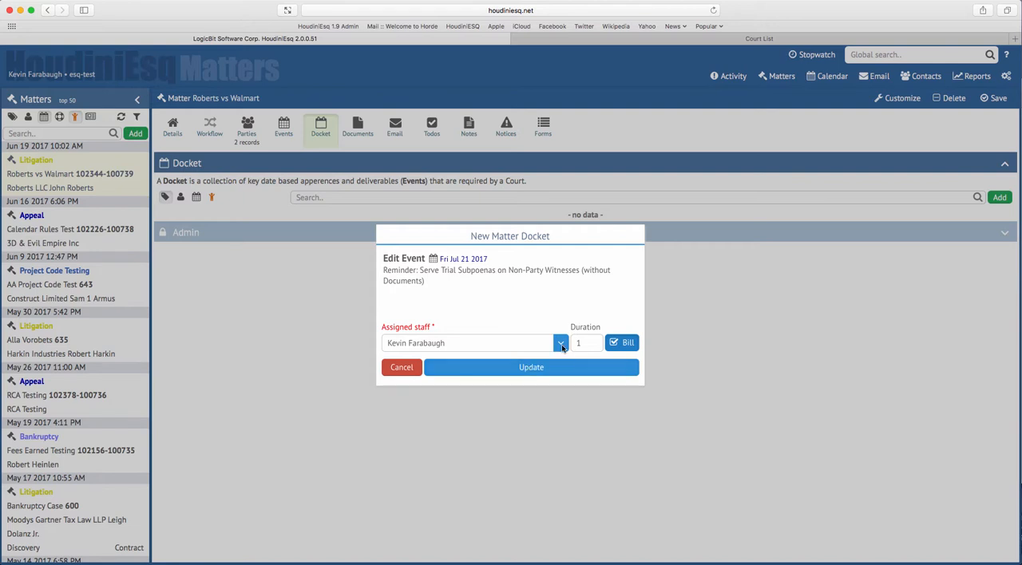
click(561, 345)
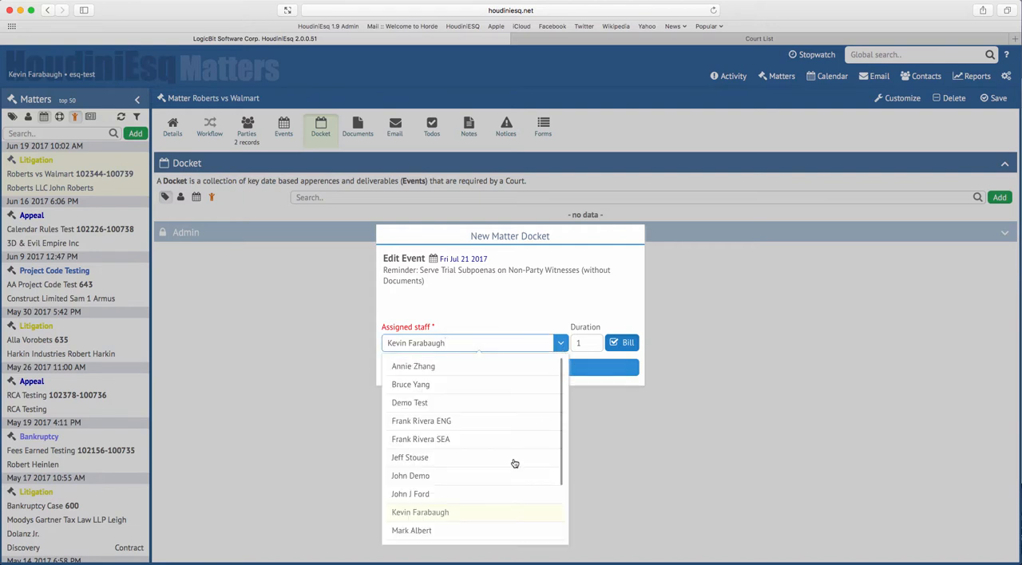
click(491, 534)
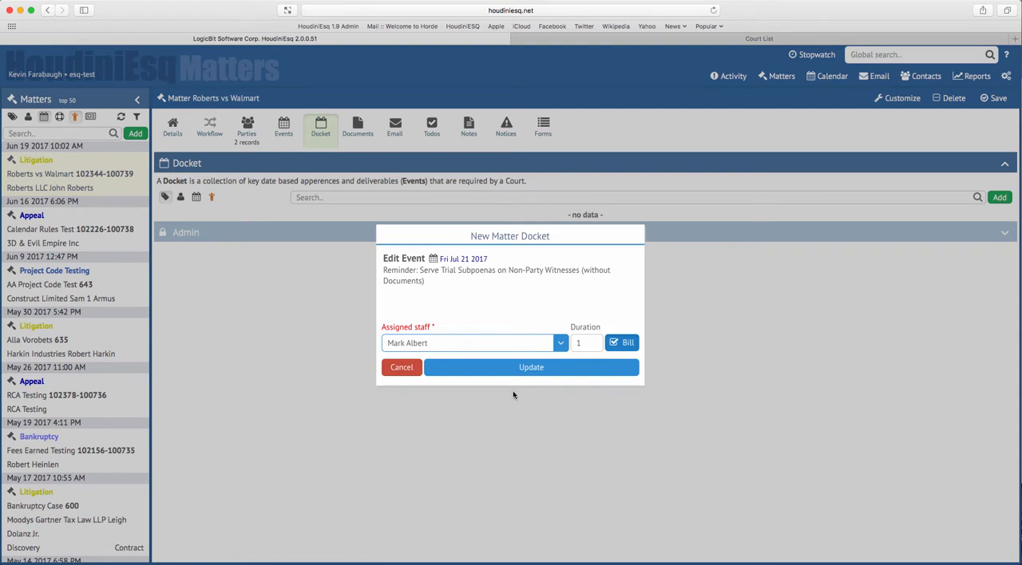
click(559, 372)
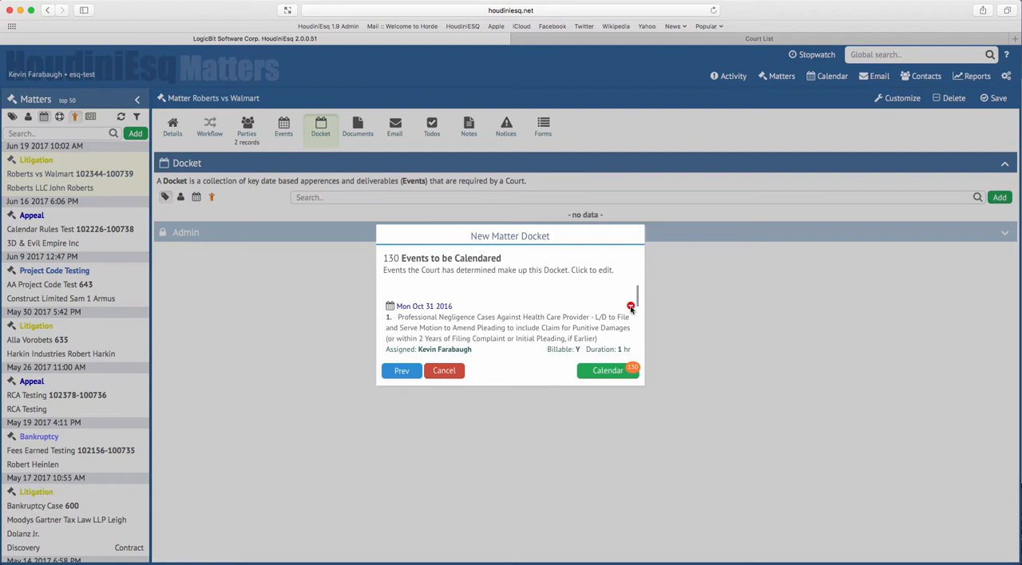
Remove events 1 to 21, dated Oct 31 2016 through May 30 2017, from the docket and calendar the remaining events
drag(638, 298, 638, 299)
click(631, 306)
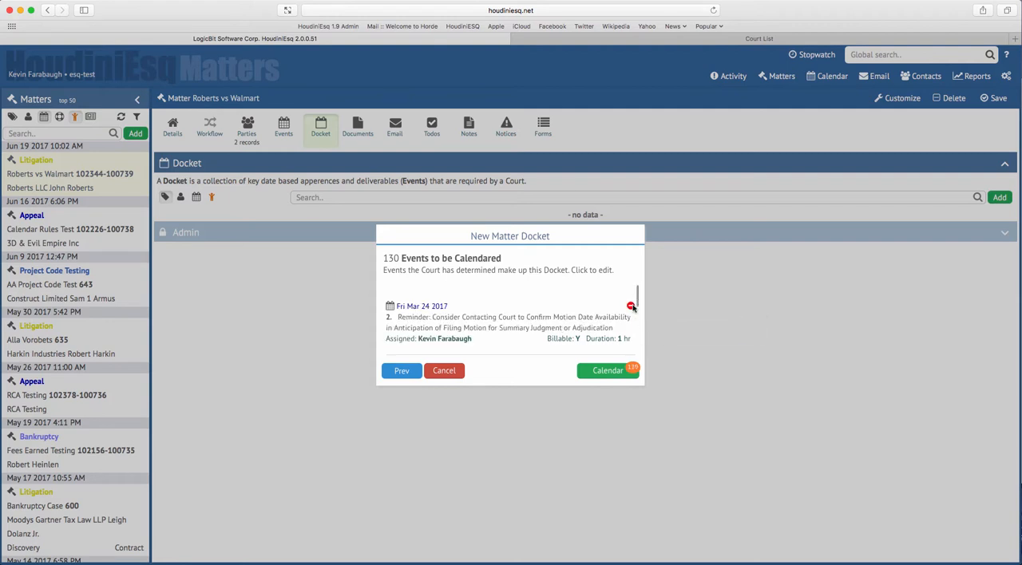
scroll(639, 299, down, 5)
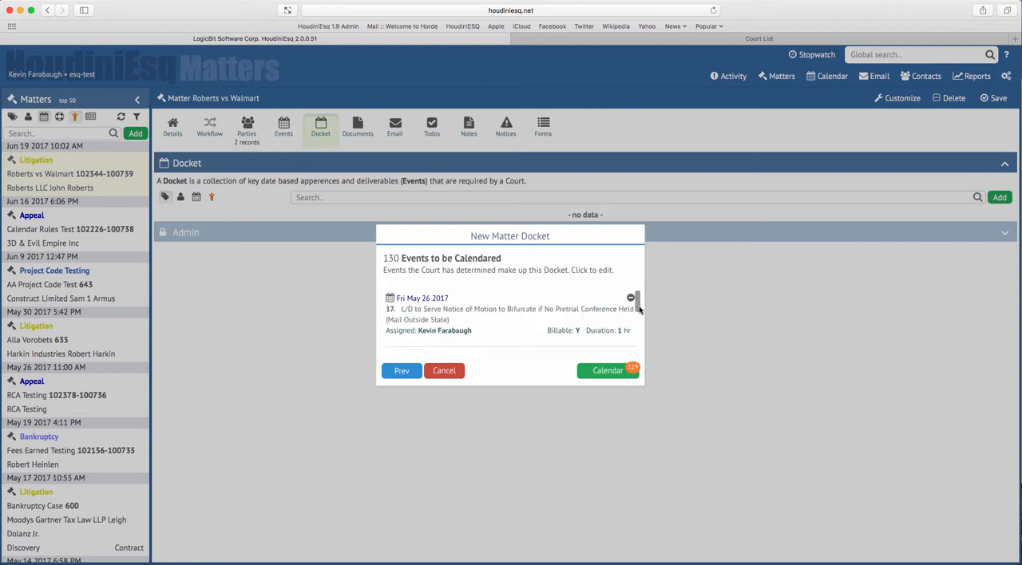
scroll(639, 300, up, 5)
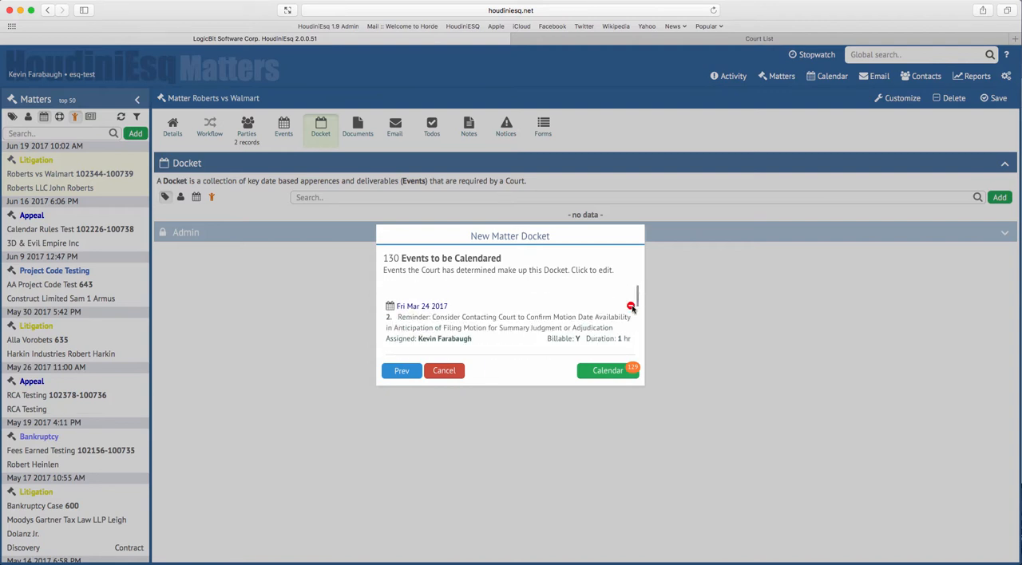
click(631, 307)
click(631, 306)
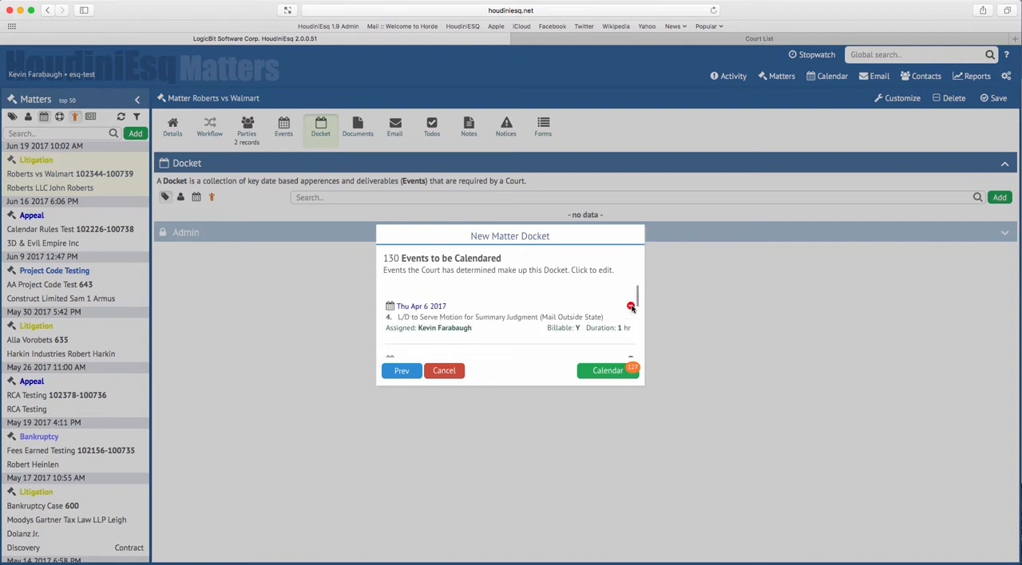
click(631, 307)
click(631, 307)
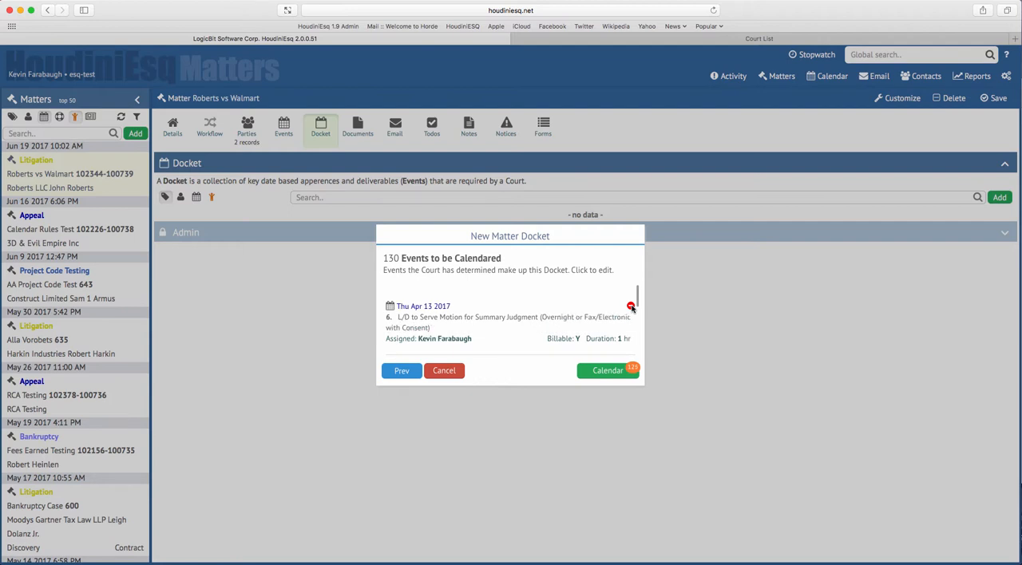
click(630, 306)
click(631, 307)
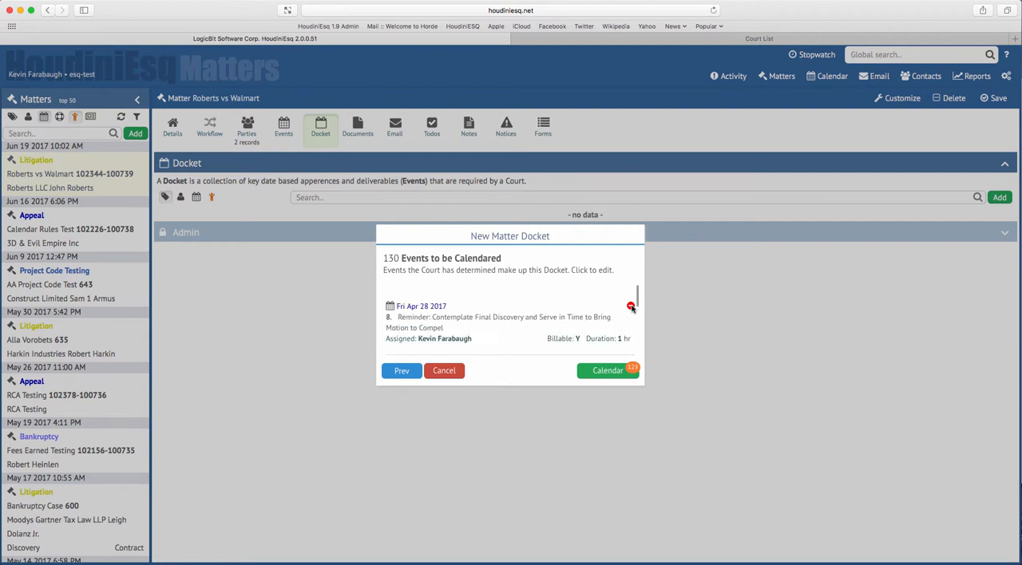
click(631, 307)
click(630, 307)
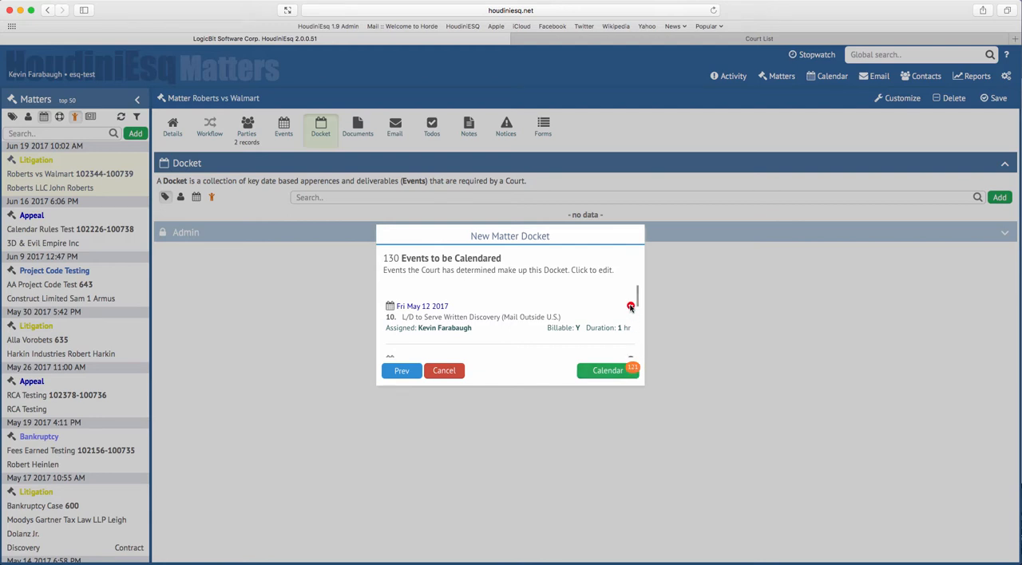
click(631, 307)
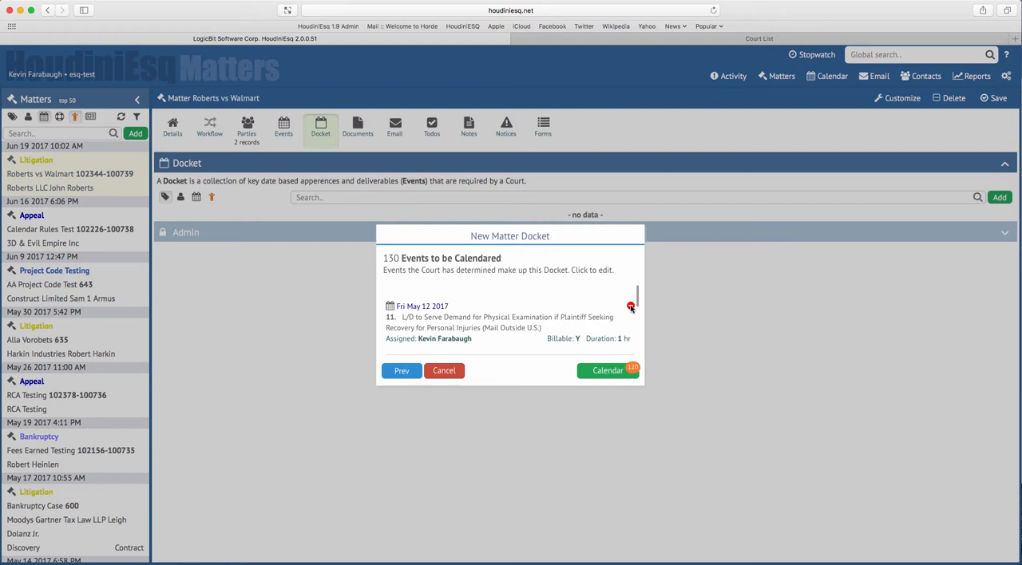
click(631, 307)
click(631, 307)
click(631, 307)
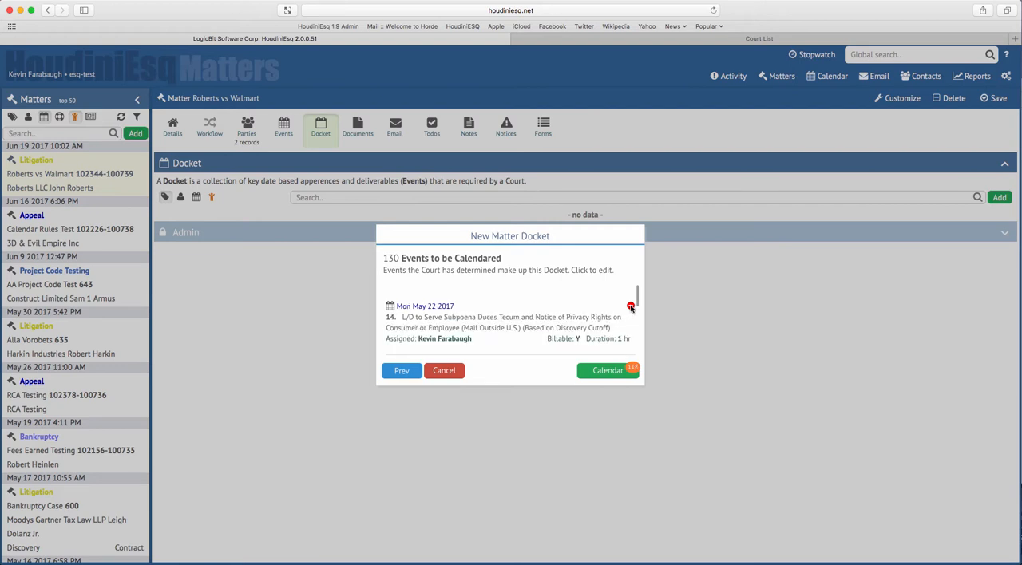
click(631, 308)
click(631, 308)
click(630, 307)
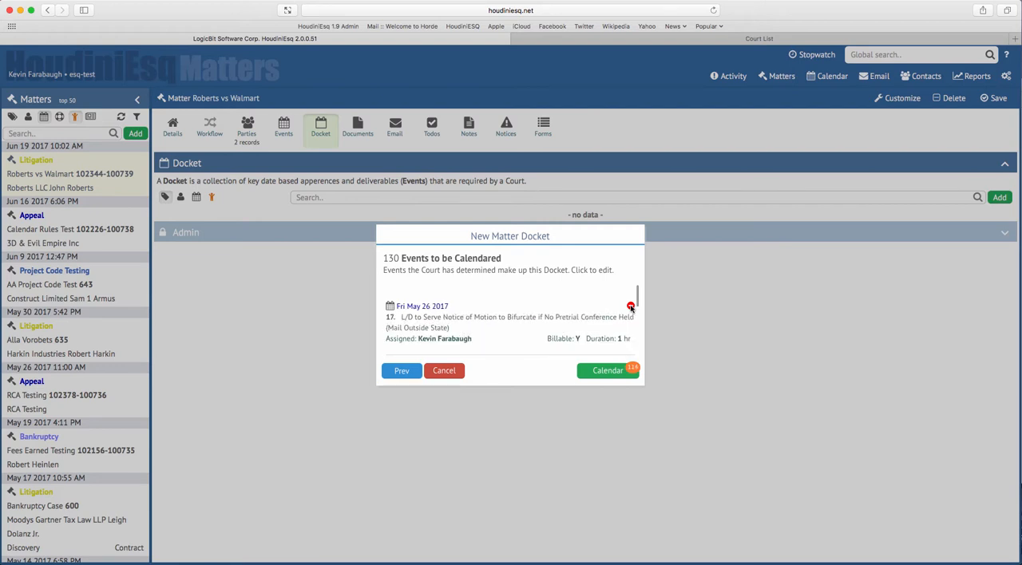
click(631, 307)
click(631, 308)
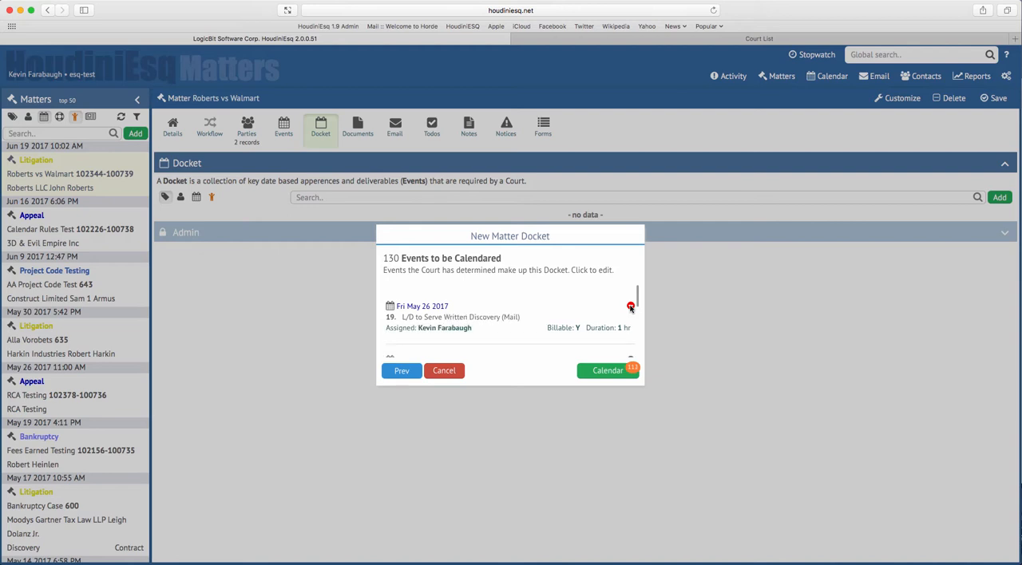
click(631, 308)
click(631, 307)
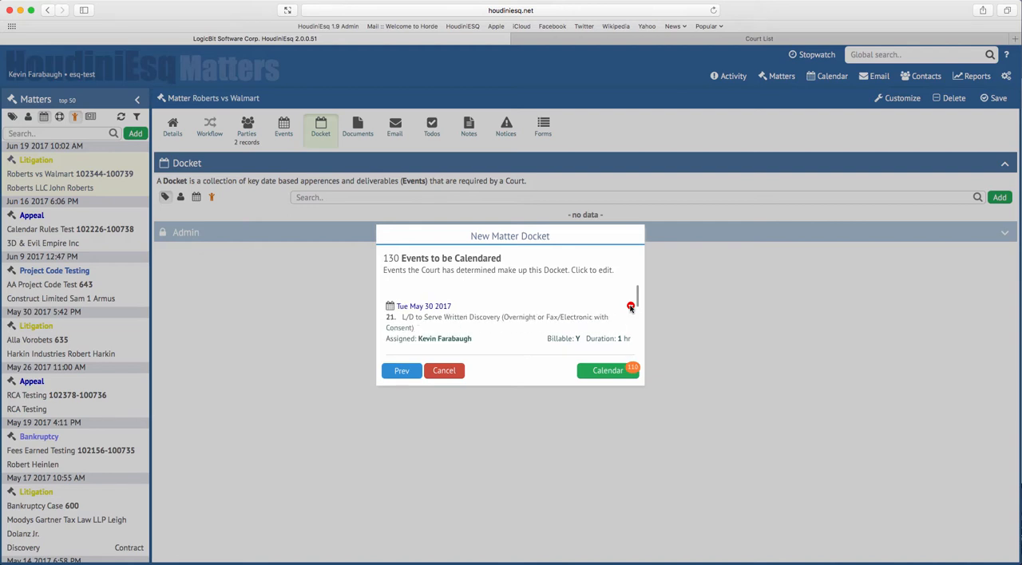
click(631, 307)
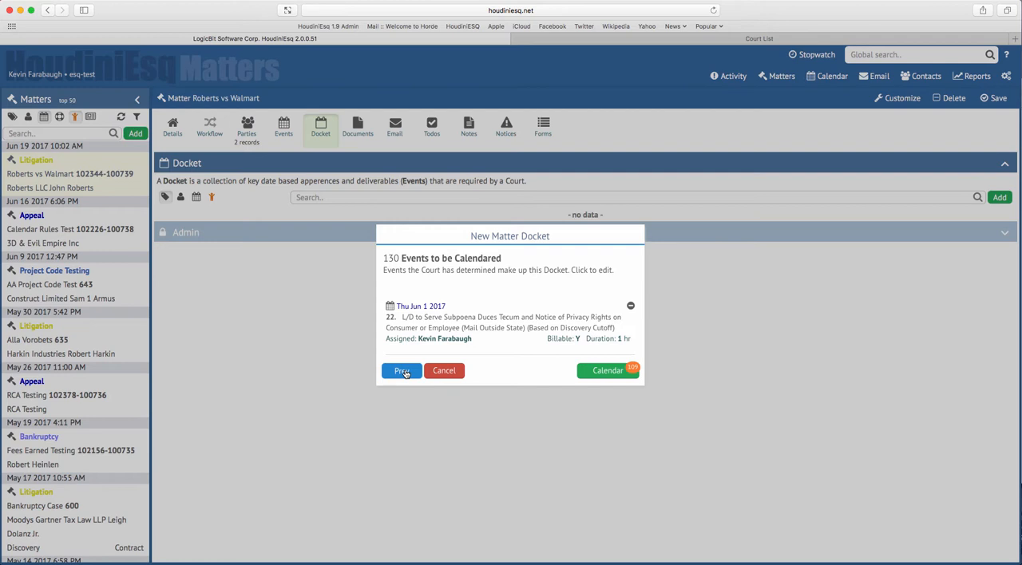
click(605, 374)
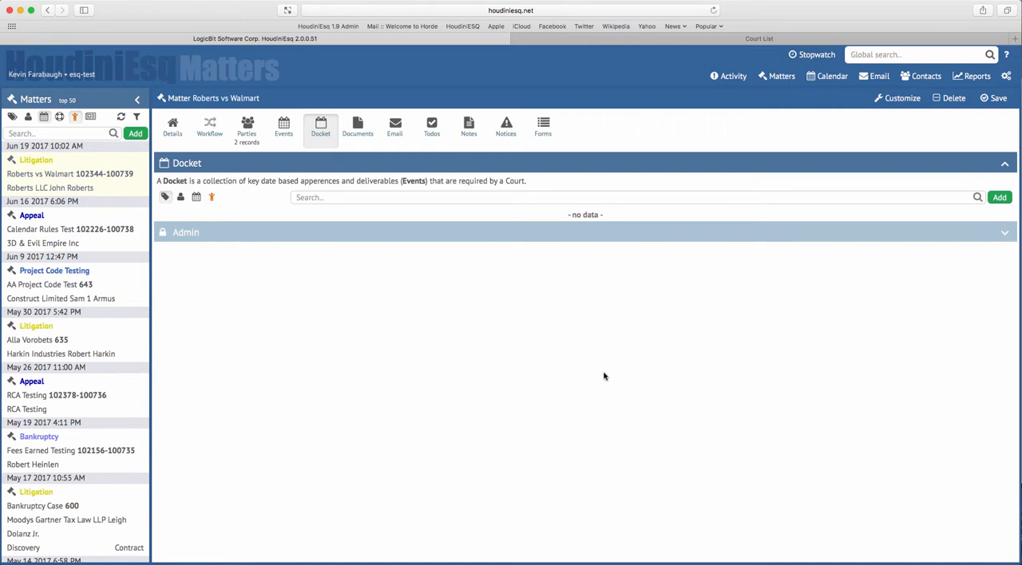
View the matter's events filtered by the docket "Trial Docket - Roberts vs Walmart"
click(281, 132)
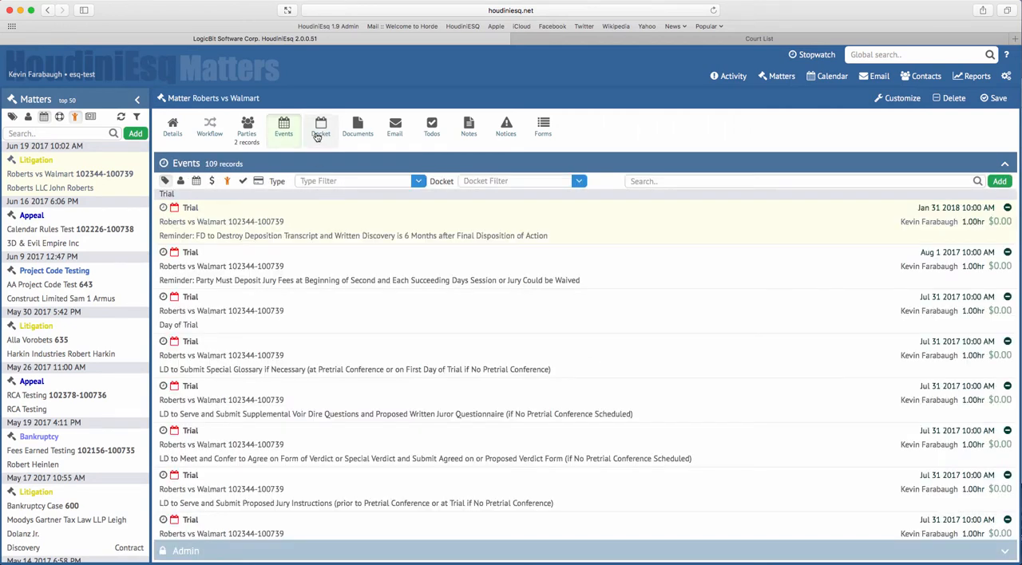
click(577, 181)
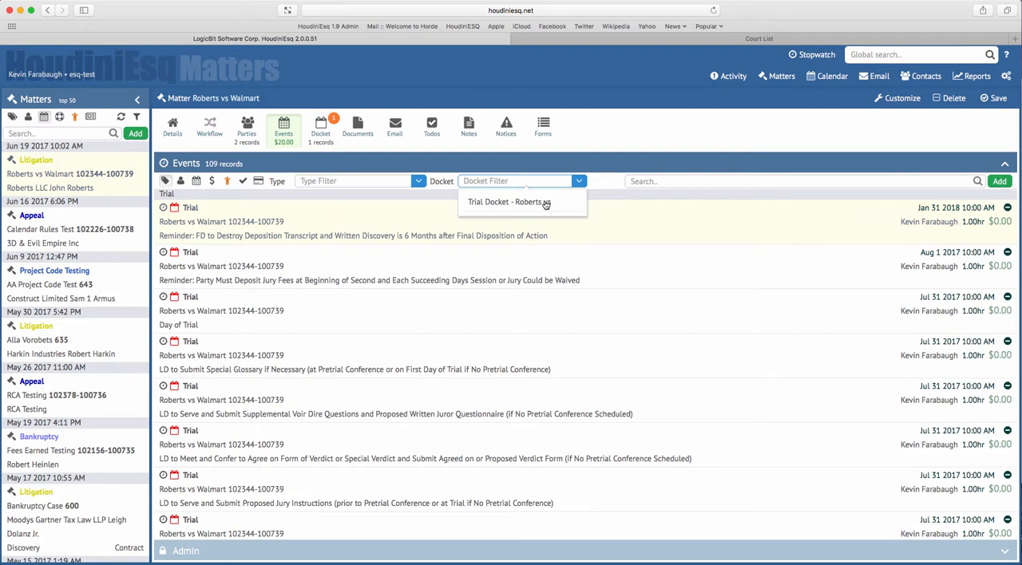
click(545, 202)
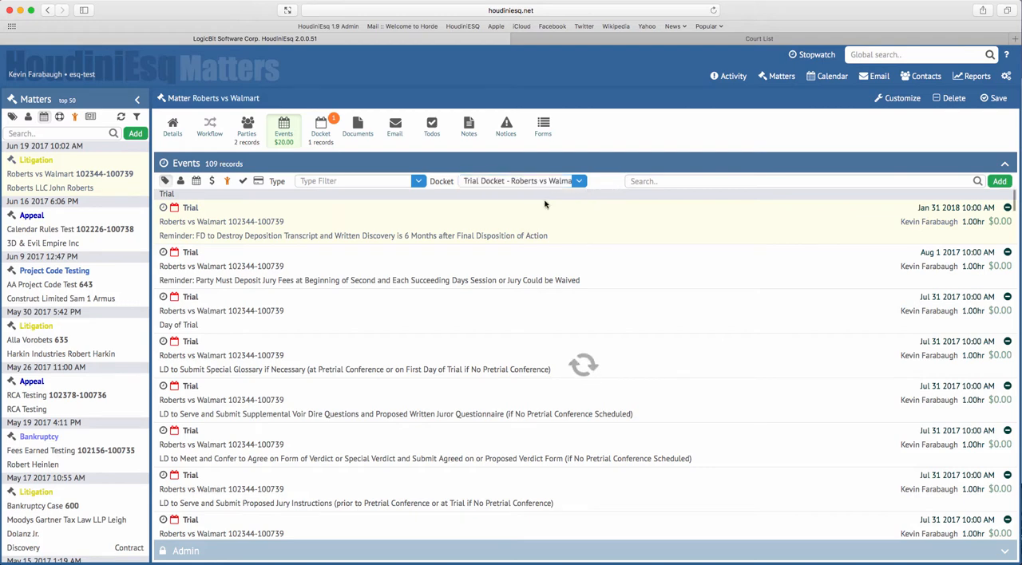
click(580, 182)
click(580, 182)
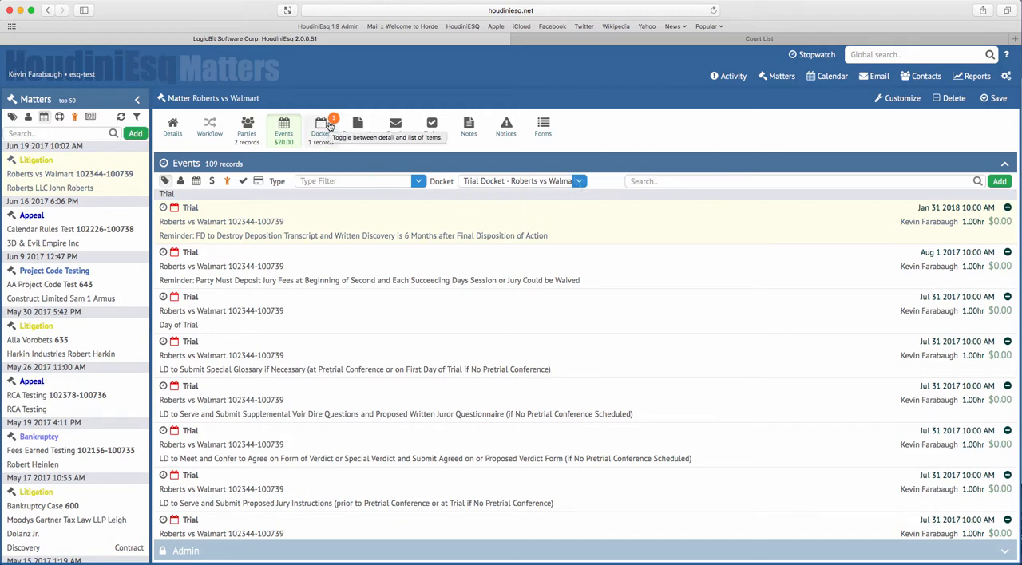
Check the matter's docket record, and open the June 22 event "LD to Serve Notice of Motion re Non-expert Discovery (Hand)" from the calendar
click(322, 126)
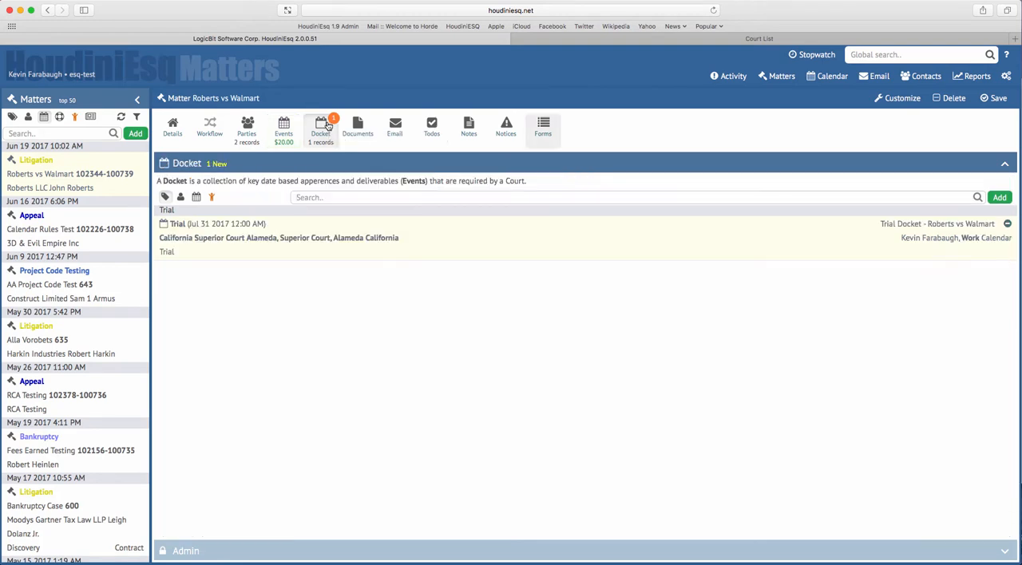
click(829, 80)
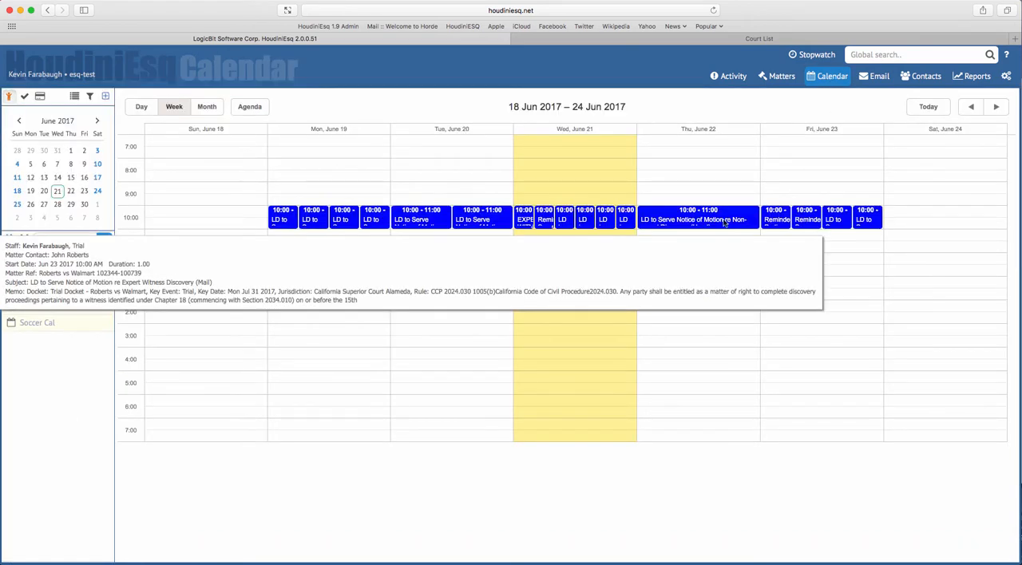
click(721, 224)
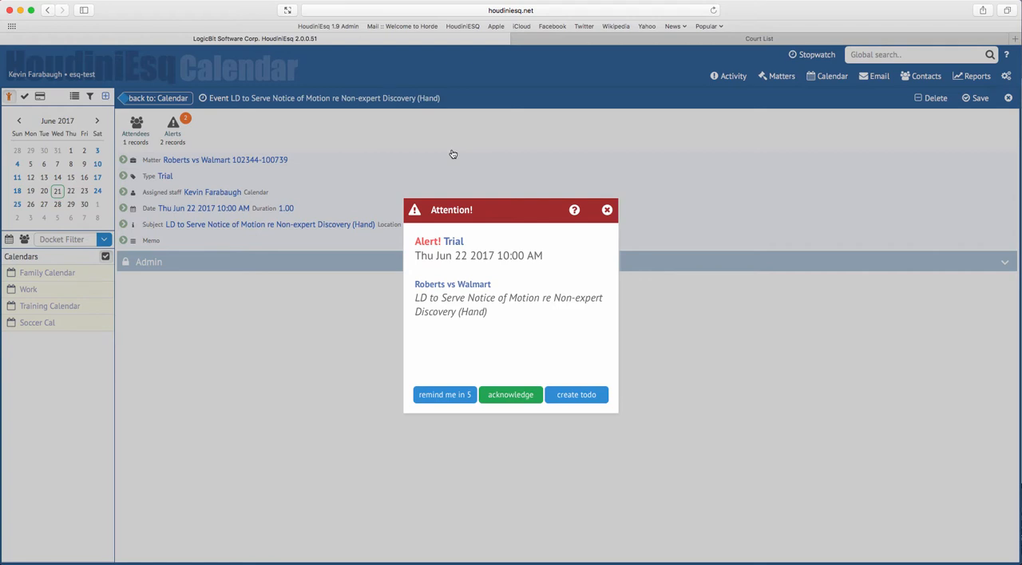
Acknowledge the Thu Jun 22 2017 trial alert and return from the event to the weekly calendar
click(521, 395)
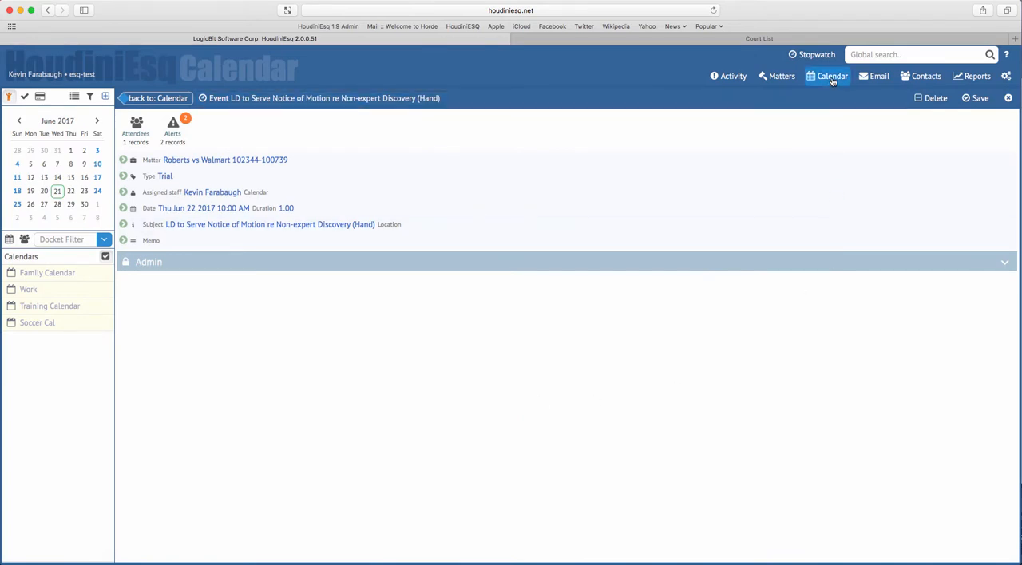
click(168, 99)
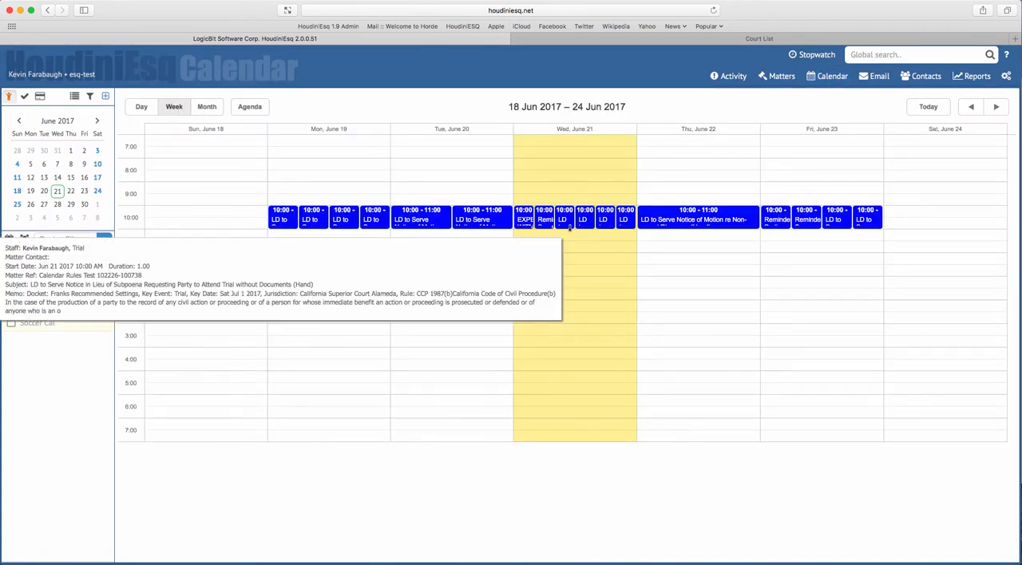
Delete the "Trial Docket - Roberts vs Walmart" docket with its associated events from the matter, and acknowledge the Wed Jun 21 2017 trial alert
click(780, 80)
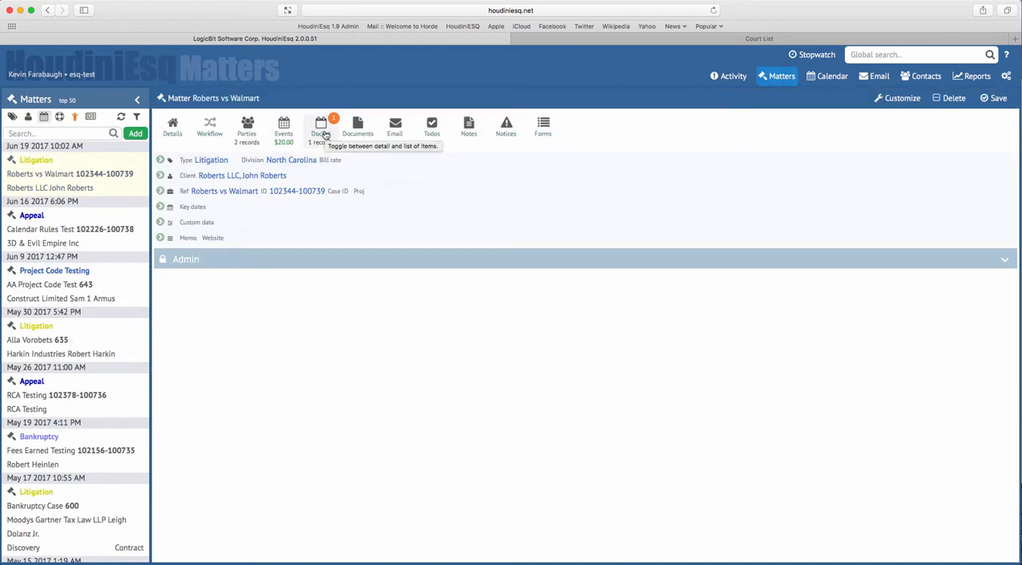
click(324, 137)
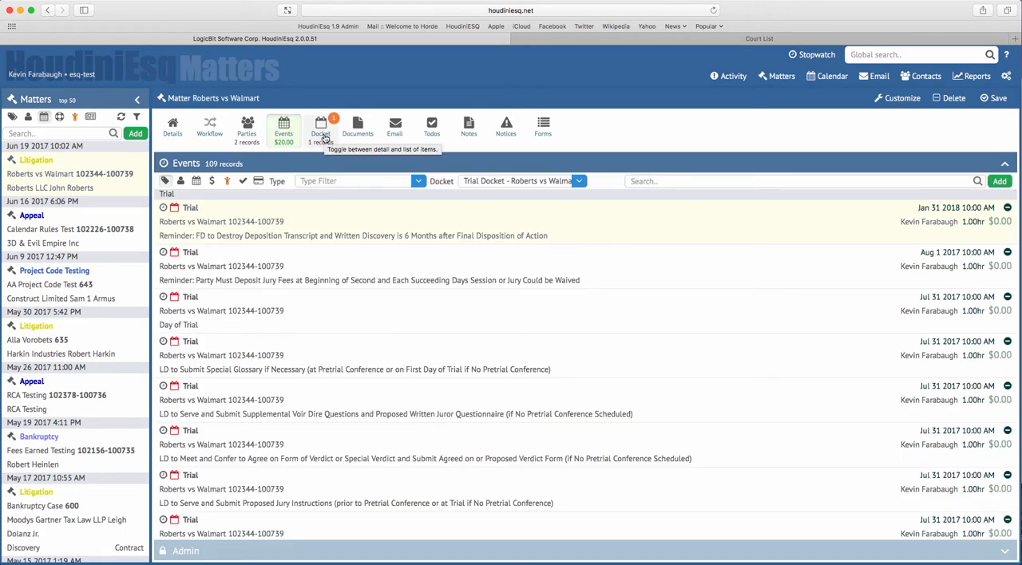
click(322, 134)
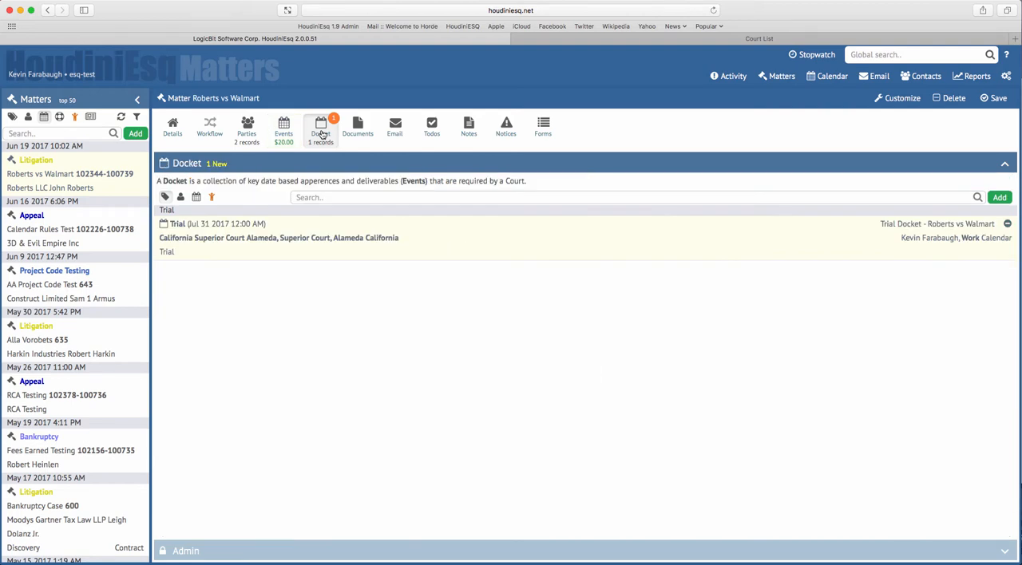
click(1007, 226)
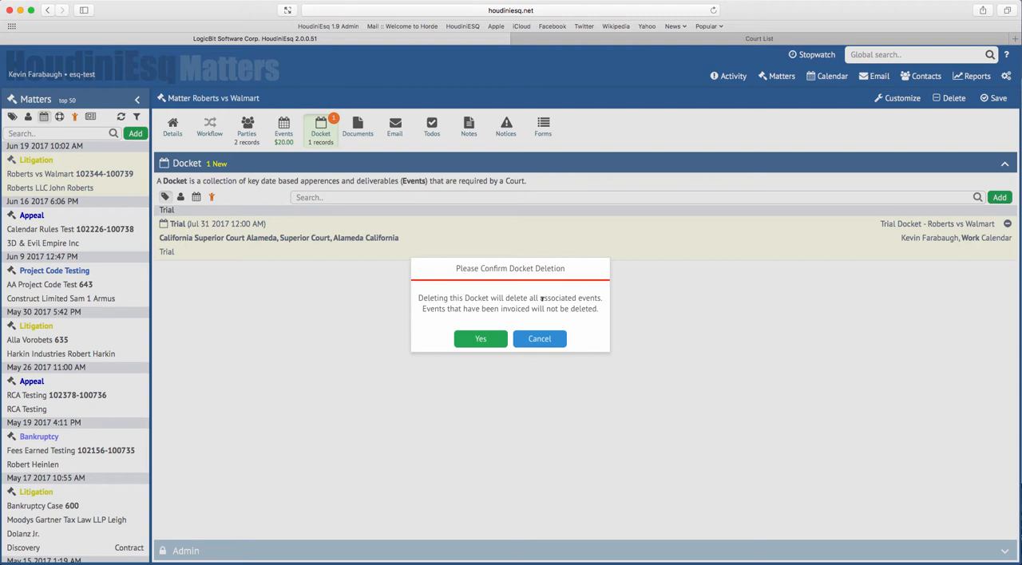
click(479, 341)
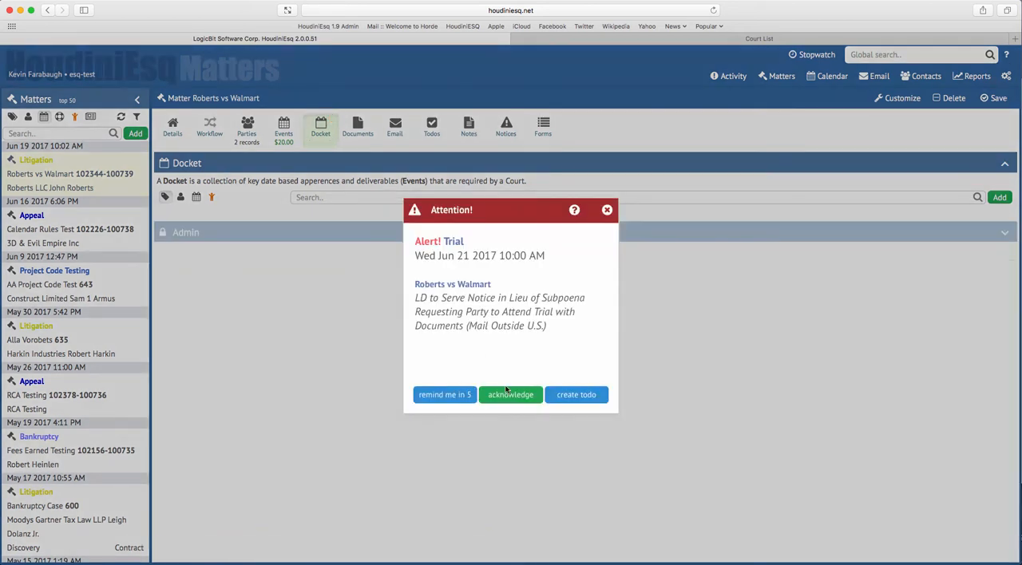
click(511, 396)
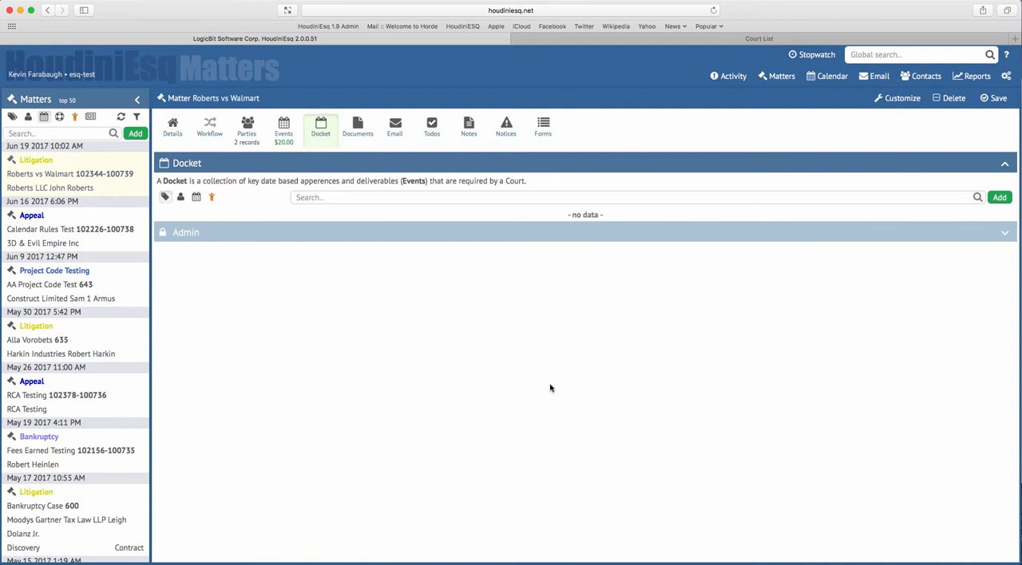
Check the Roberts vs Walmart matter's events after the docket deletion, clearing the docket filter
click(282, 136)
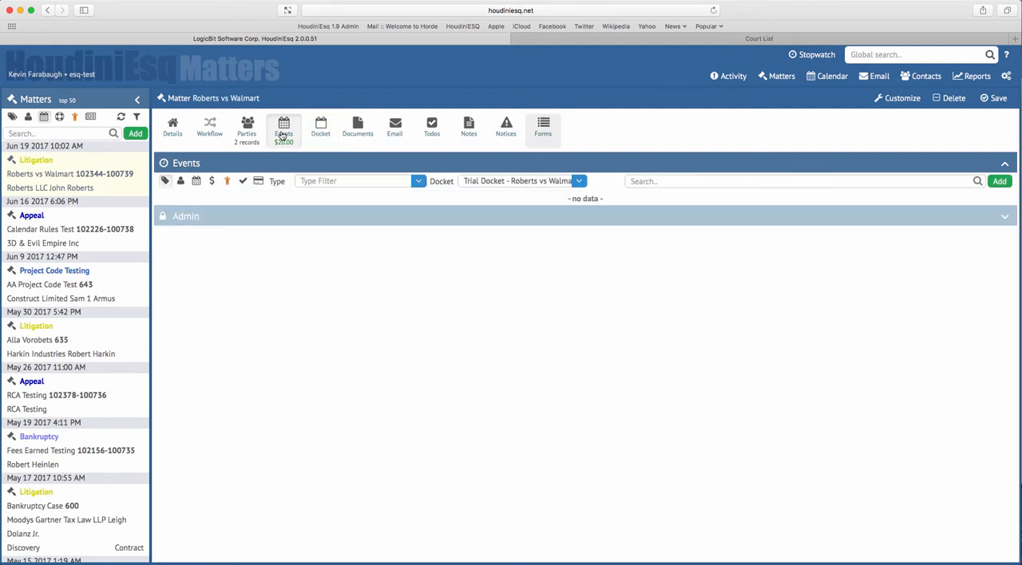
click(579, 183)
click(559, 205)
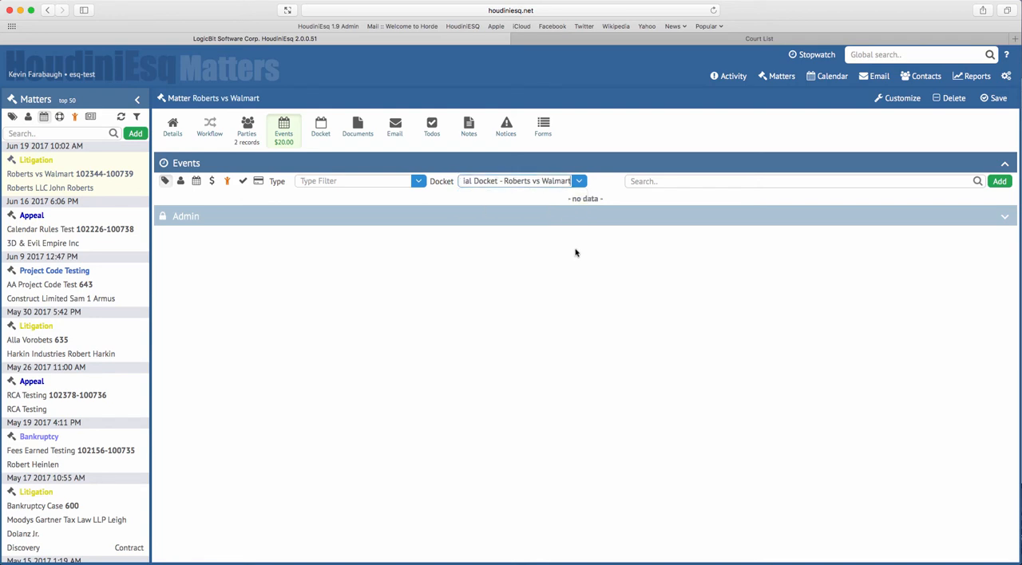
click(547, 181)
key(BackSpace)
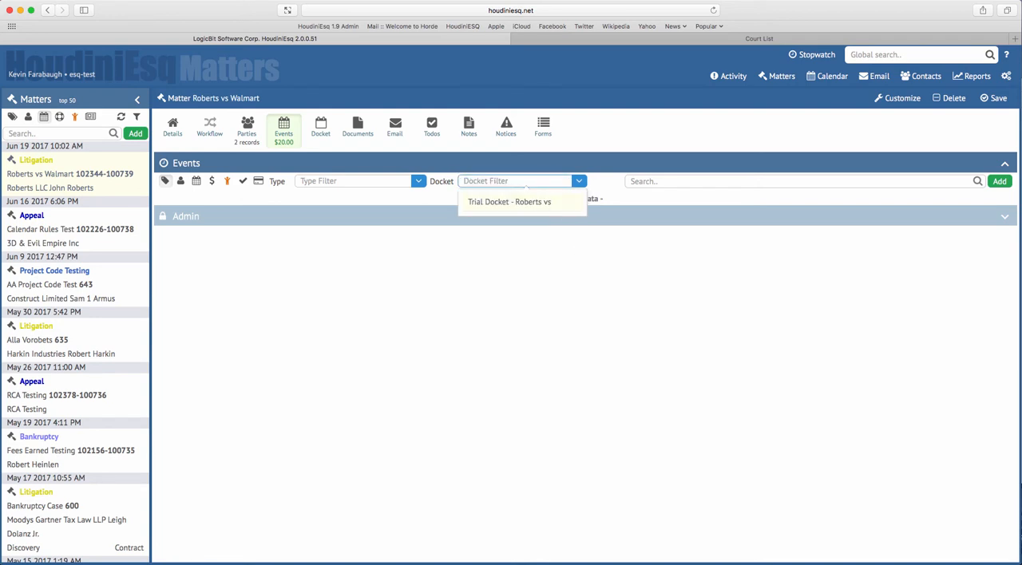
key(Tab)
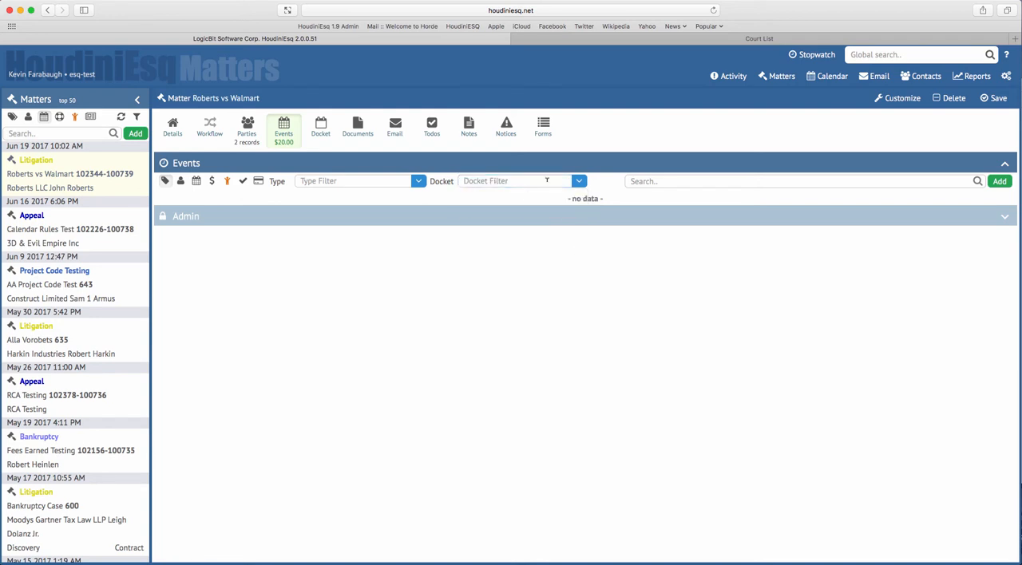